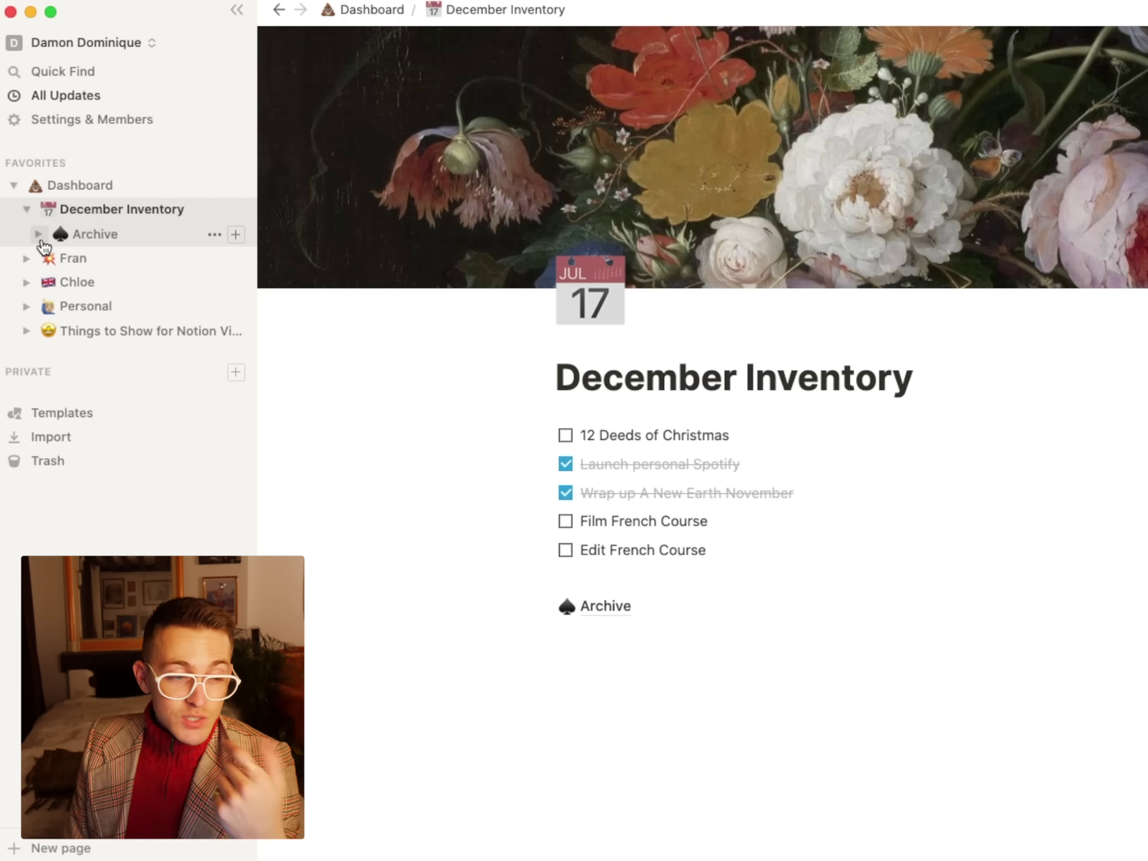
Step: Open the October 20 Inventory page from the Archive and review its priorities and weekly checklists
click(38, 234)
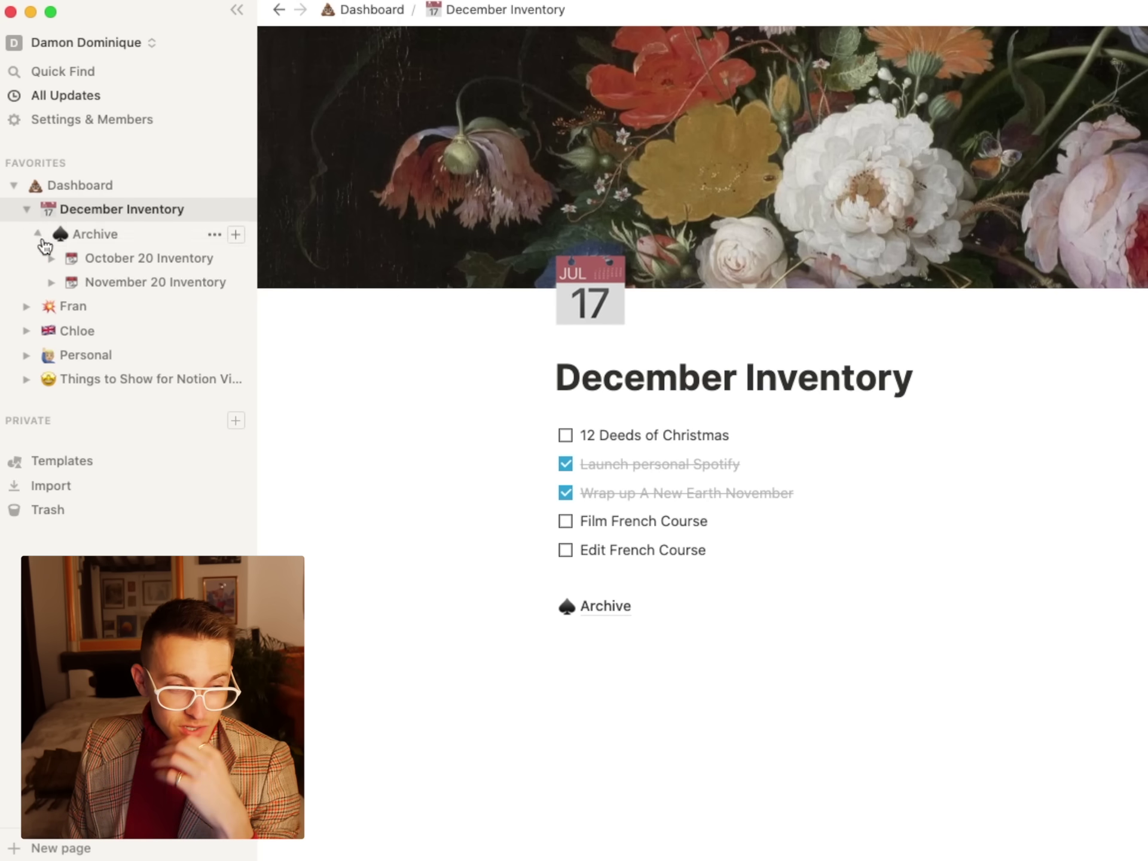
click(120, 258)
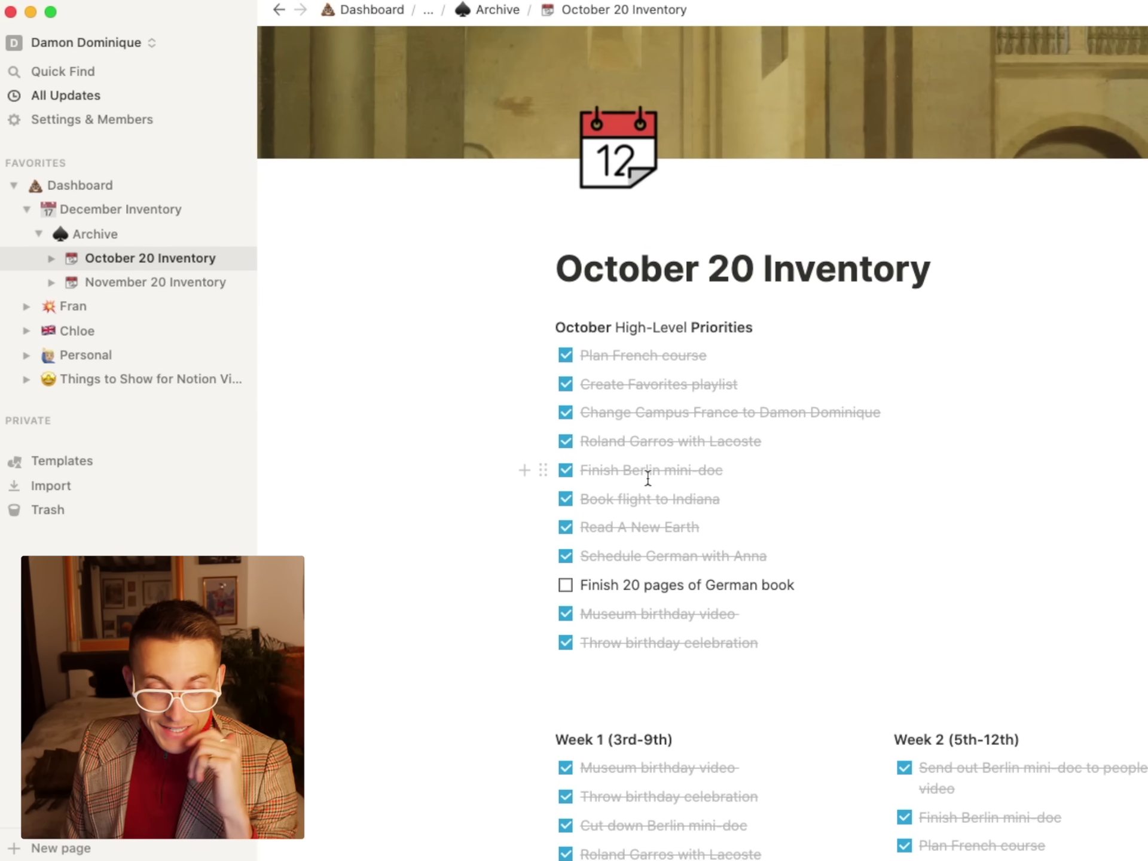
scroll(647, 479, down, 6)
scroll(761, 359, up, 5)
scroll(781, 379, down, 1)
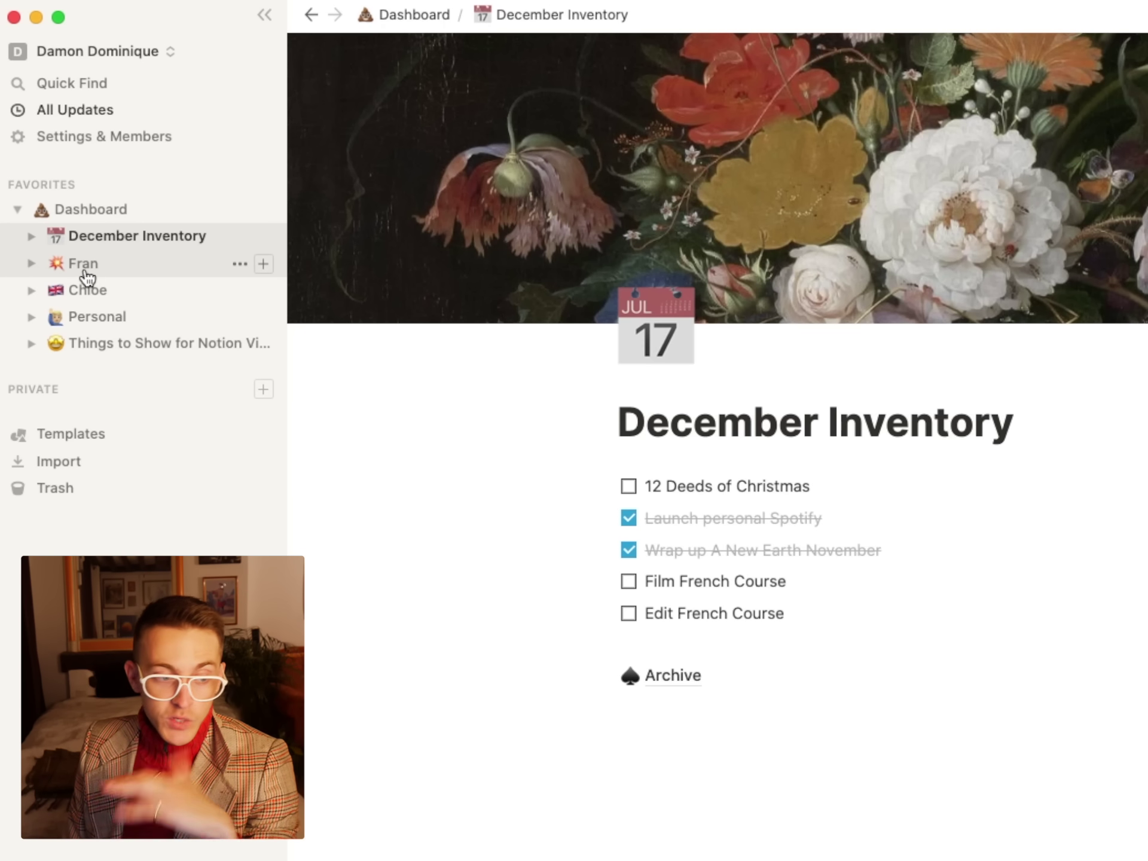
Step: Open the first team member's page and browse the subpages of both team members' pages and the Personal page
click(60, 273)
click(33, 269)
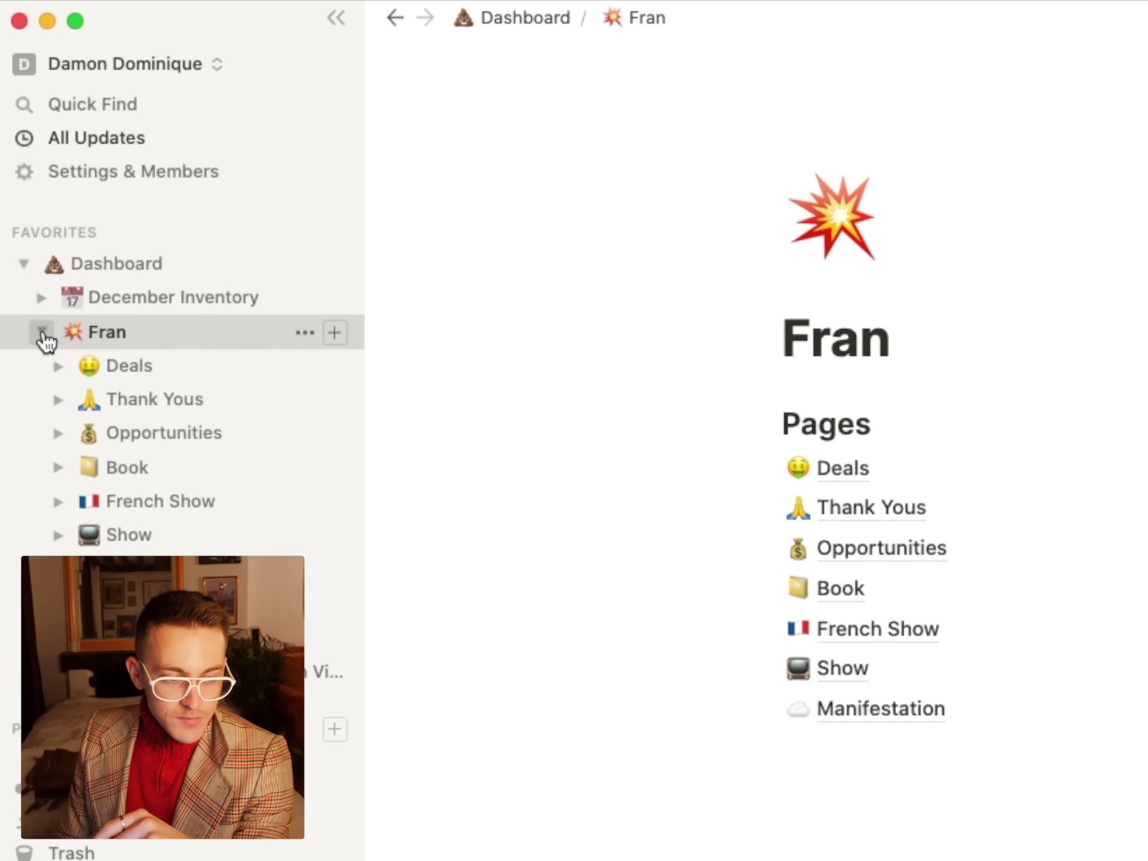
click(42, 331)
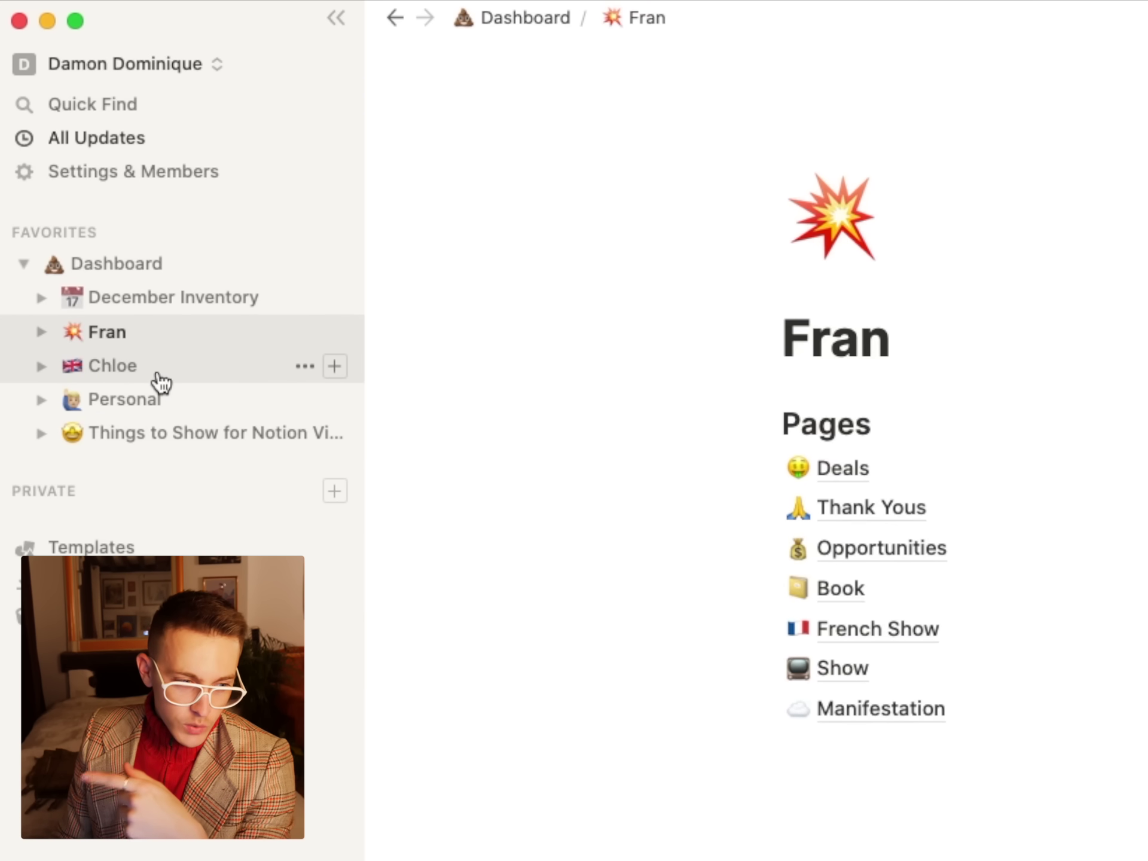
click(43, 367)
click(42, 365)
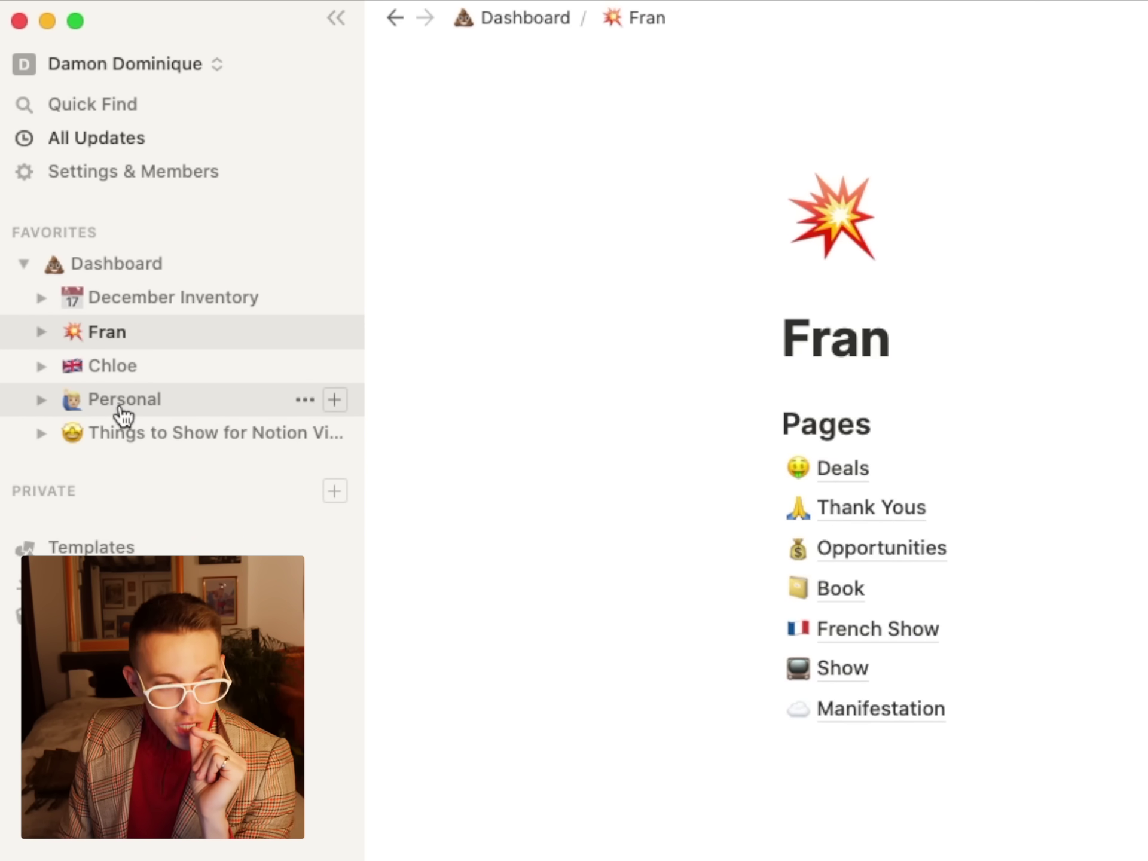
click(44, 400)
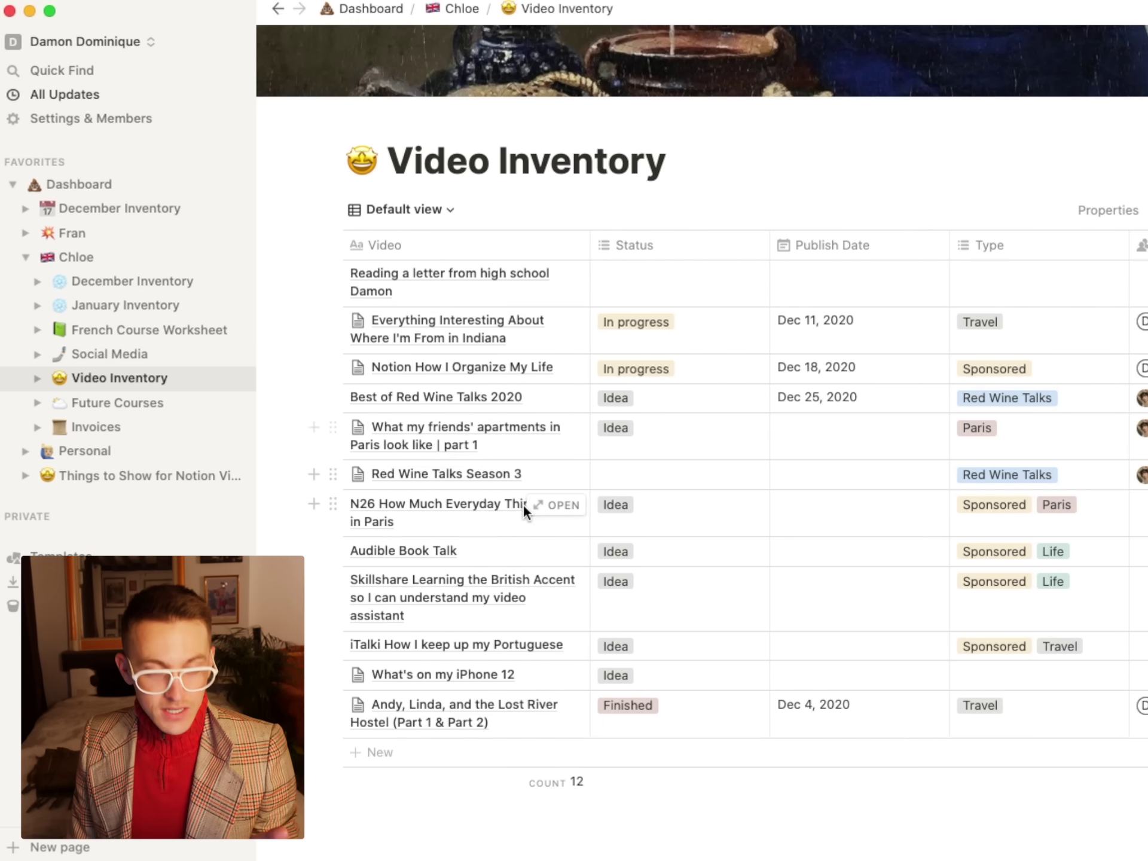
Step: Open the Notion How I Organize My Life entry and review its sections from Title to Notes and the video script
click(556, 367)
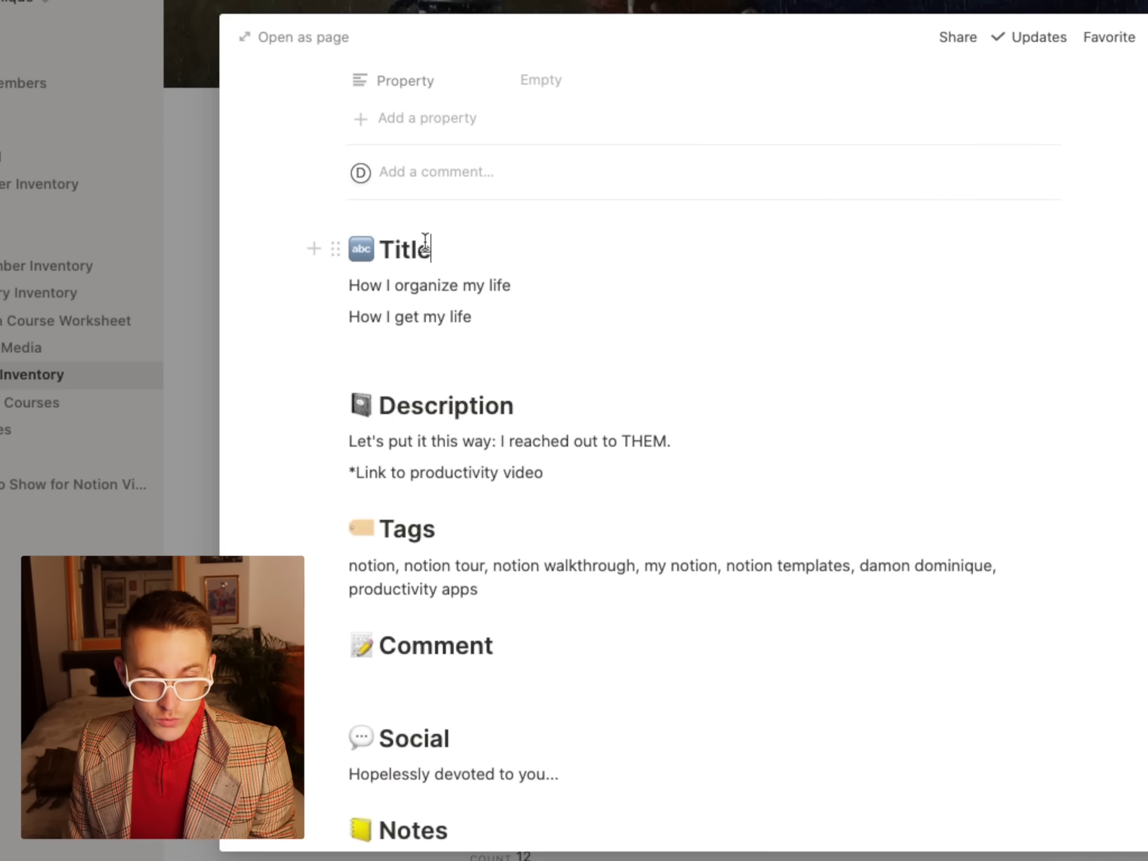
double_click(425, 245)
drag(502, 407, 348, 423)
scroll(436, 472, down, 3)
drag(494, 538, 349, 538)
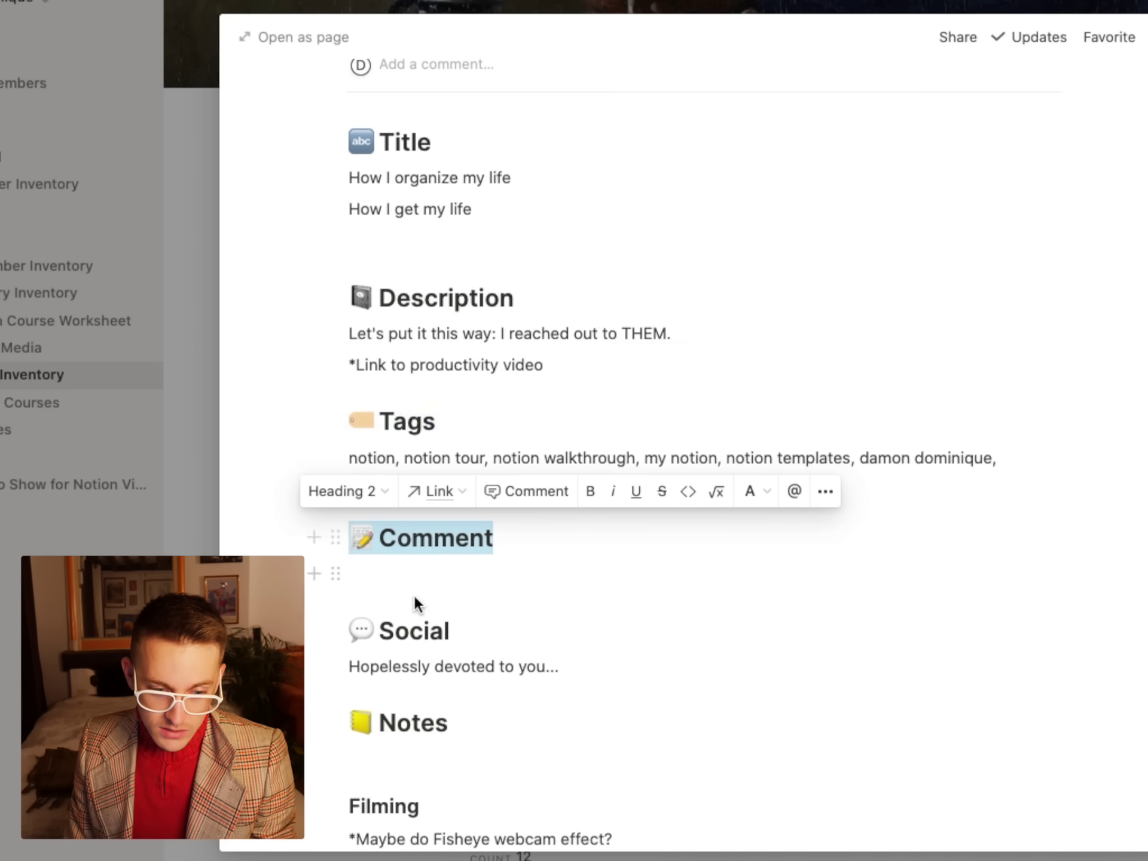
scroll(418, 574, down, 2)
drag(458, 540, 348, 541)
scroll(450, 576, down, 2)
drag(451, 521, 342, 525)
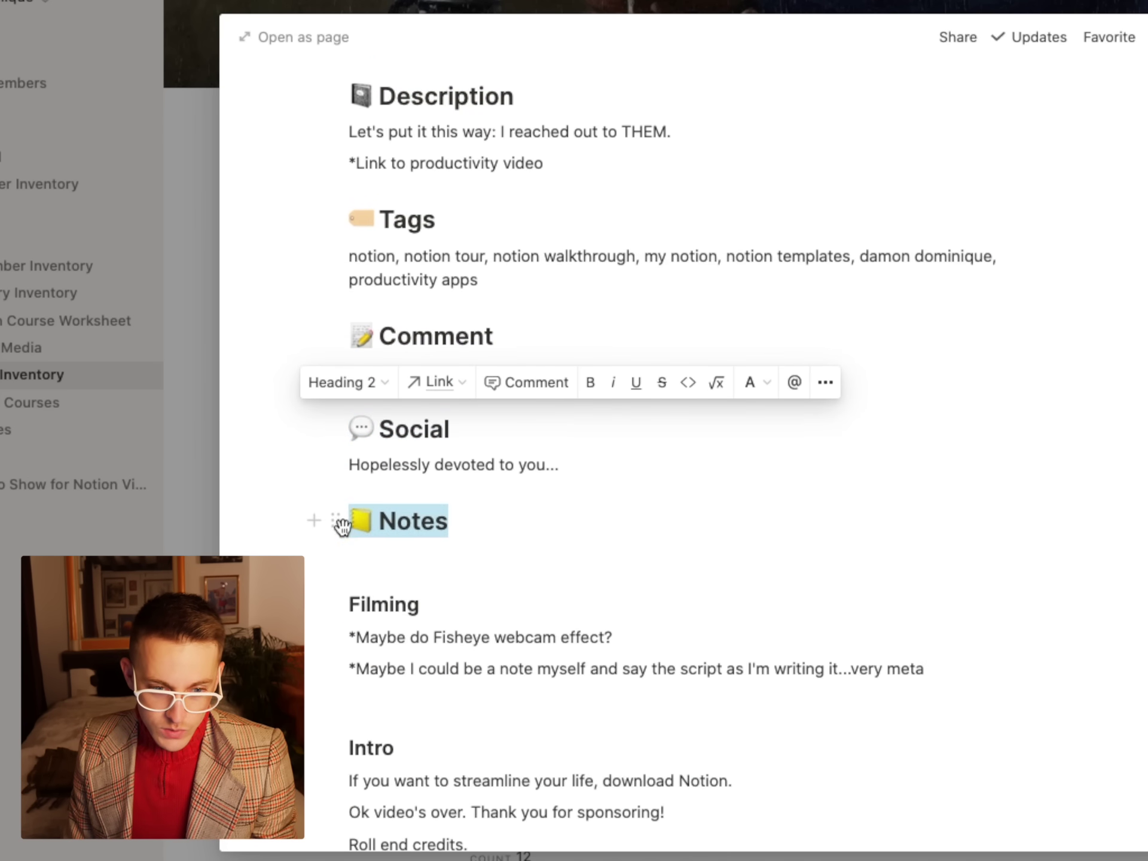
scroll(459, 565, down, 15)
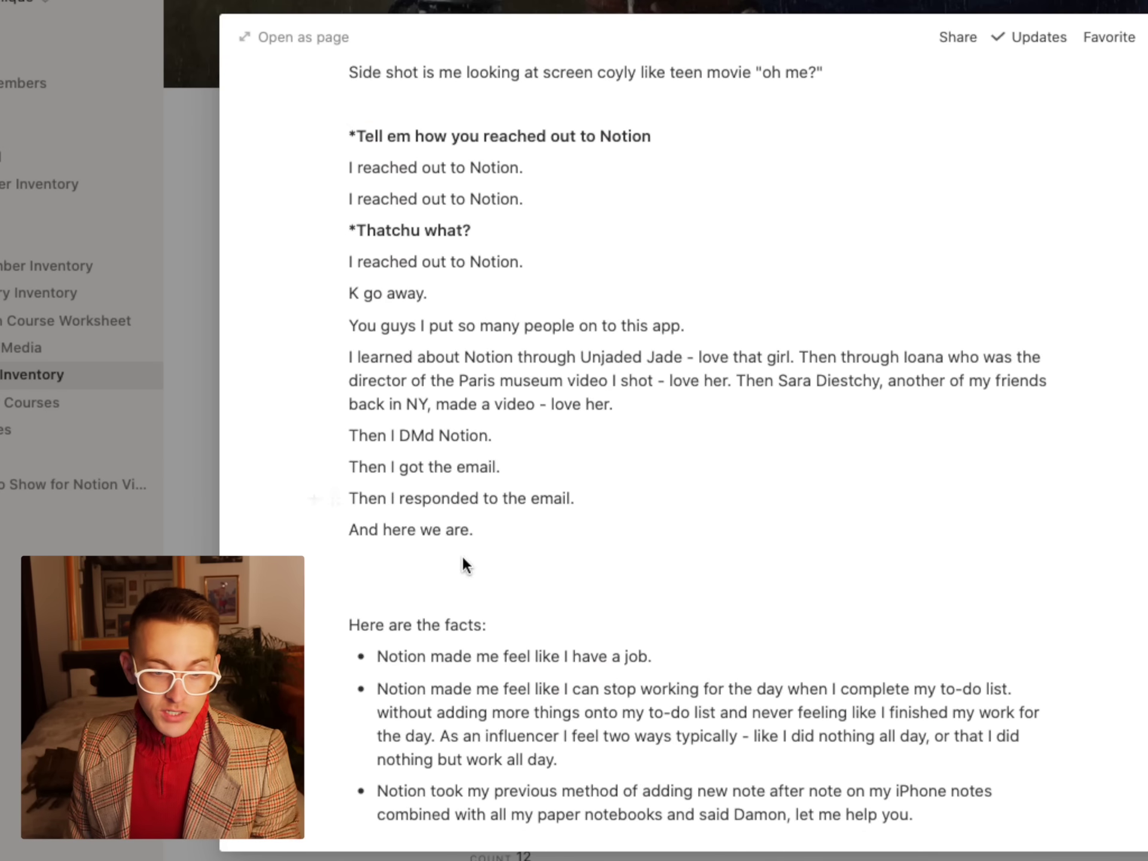
scroll(461, 554, down, 20)
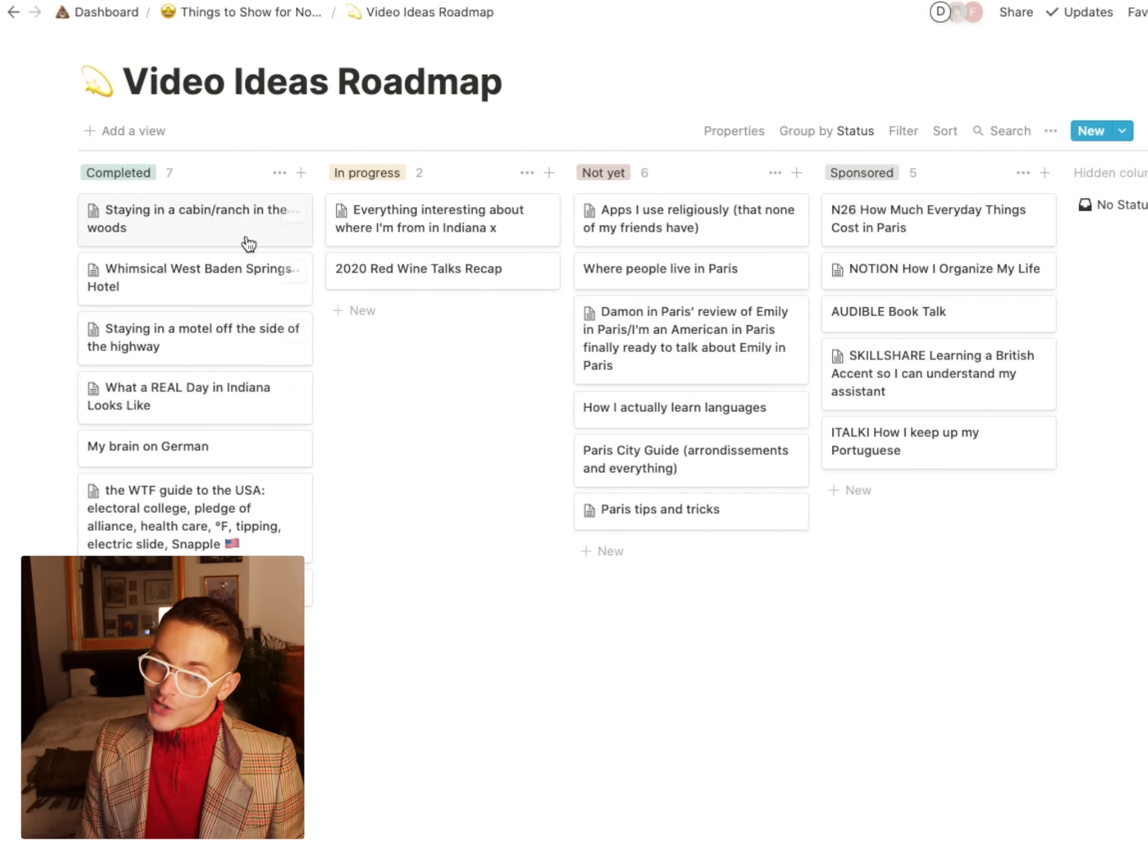
Step: Open the WTF guide to the USA card on the Video Ideas Roadmap, read through its notes and close it
key(ctrl+backslash)
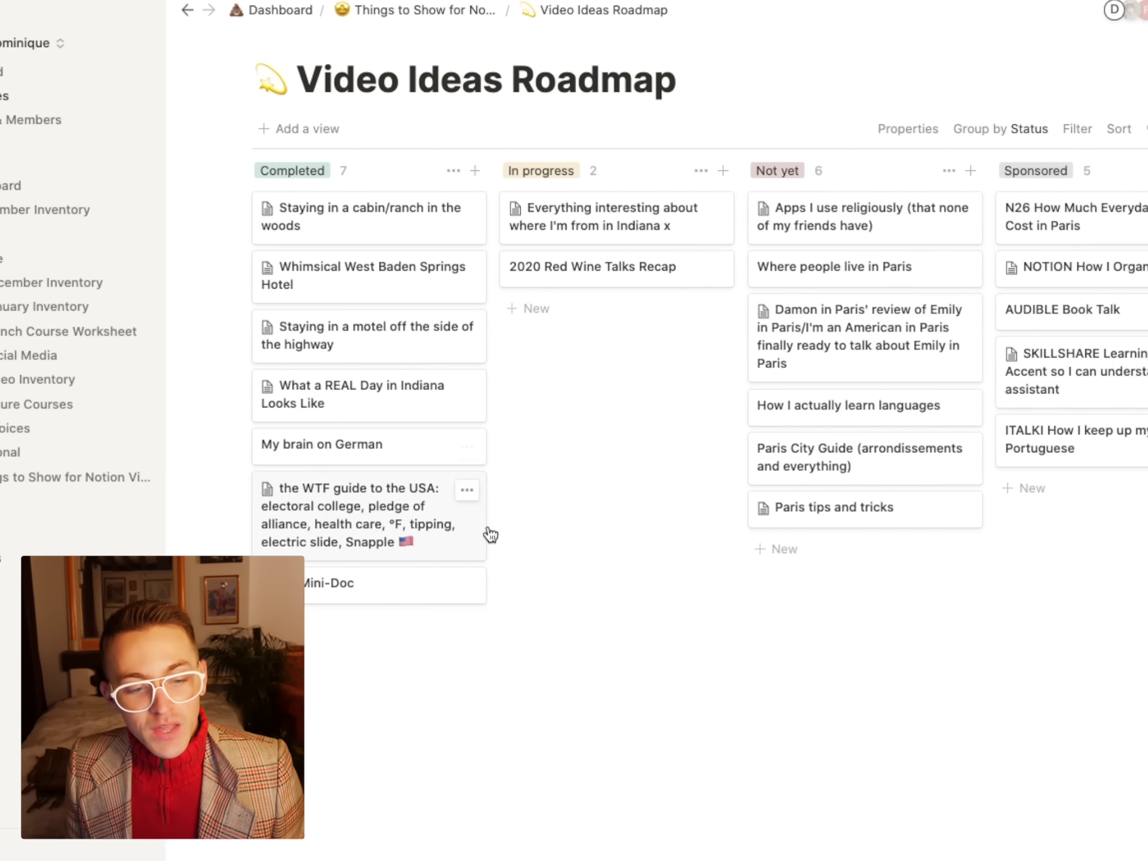
click(373, 505)
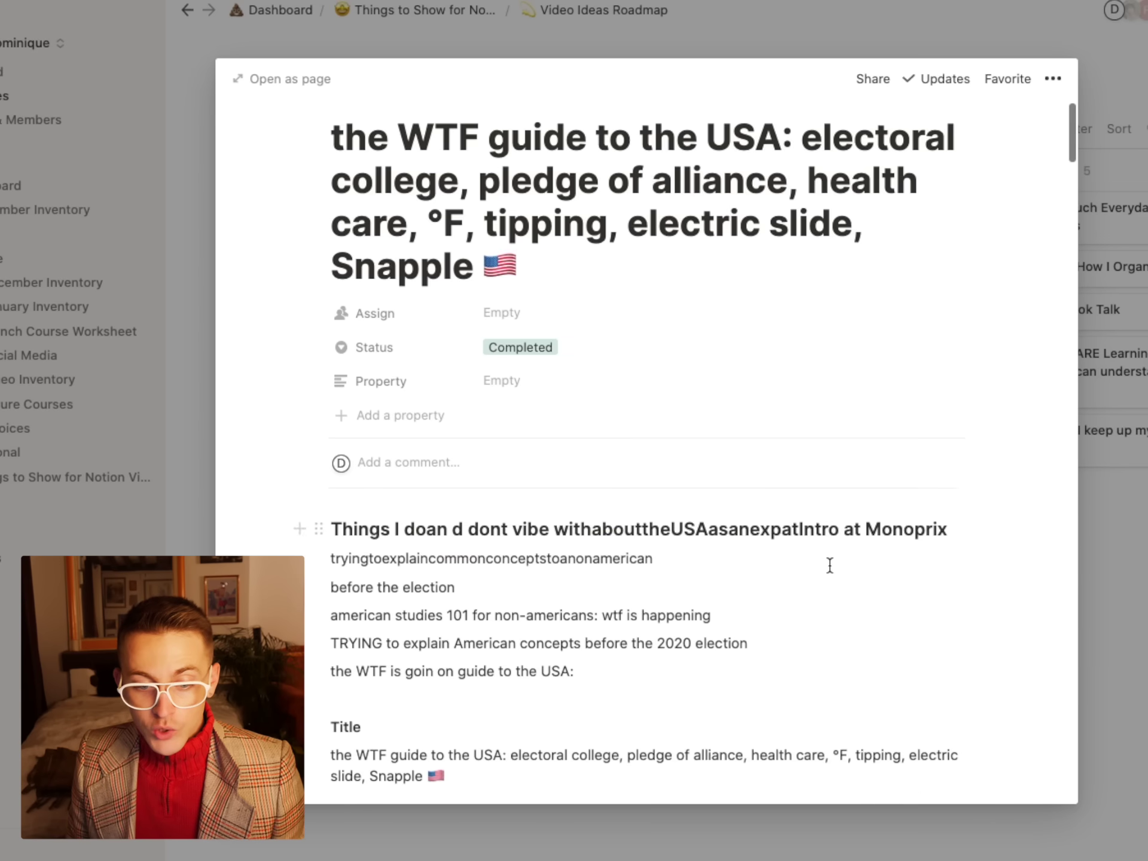
scroll(828, 563, down, 10)
scroll(830, 562, down, 12)
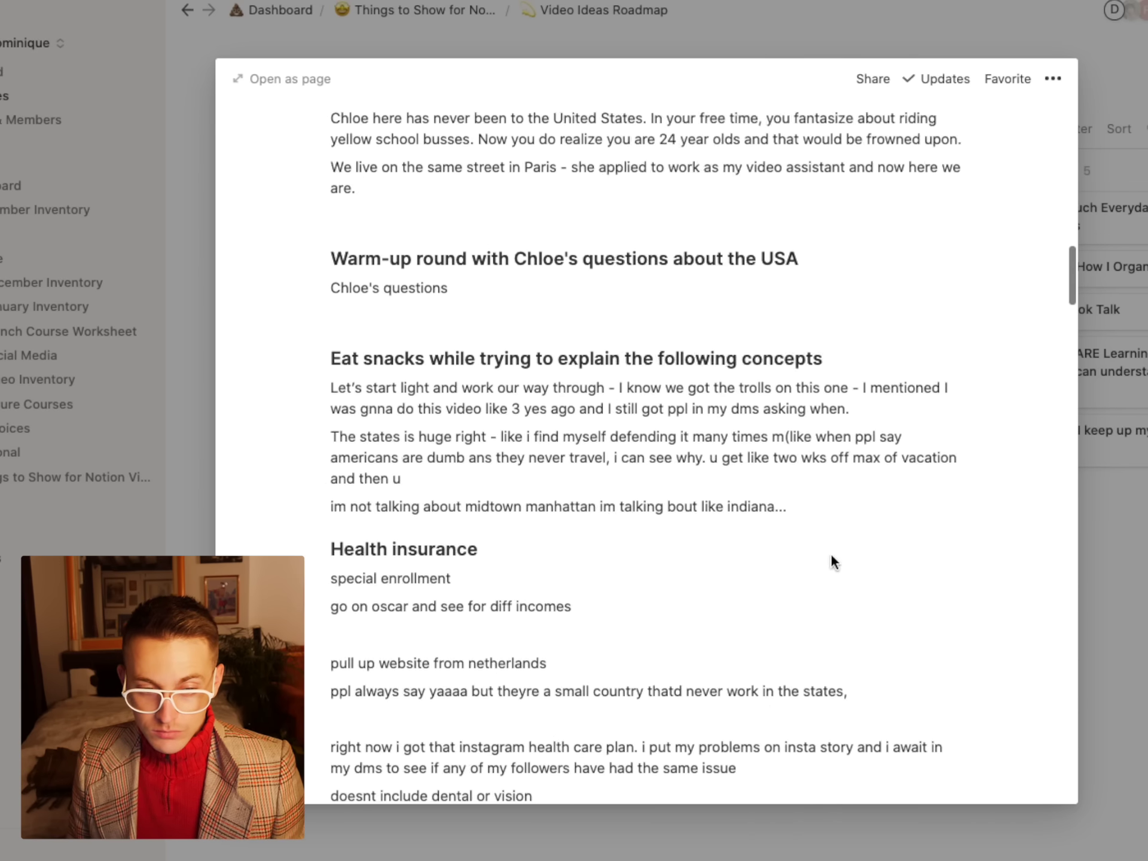
scroll(830, 558, up, 20)
scroll(965, 640, down, 20)
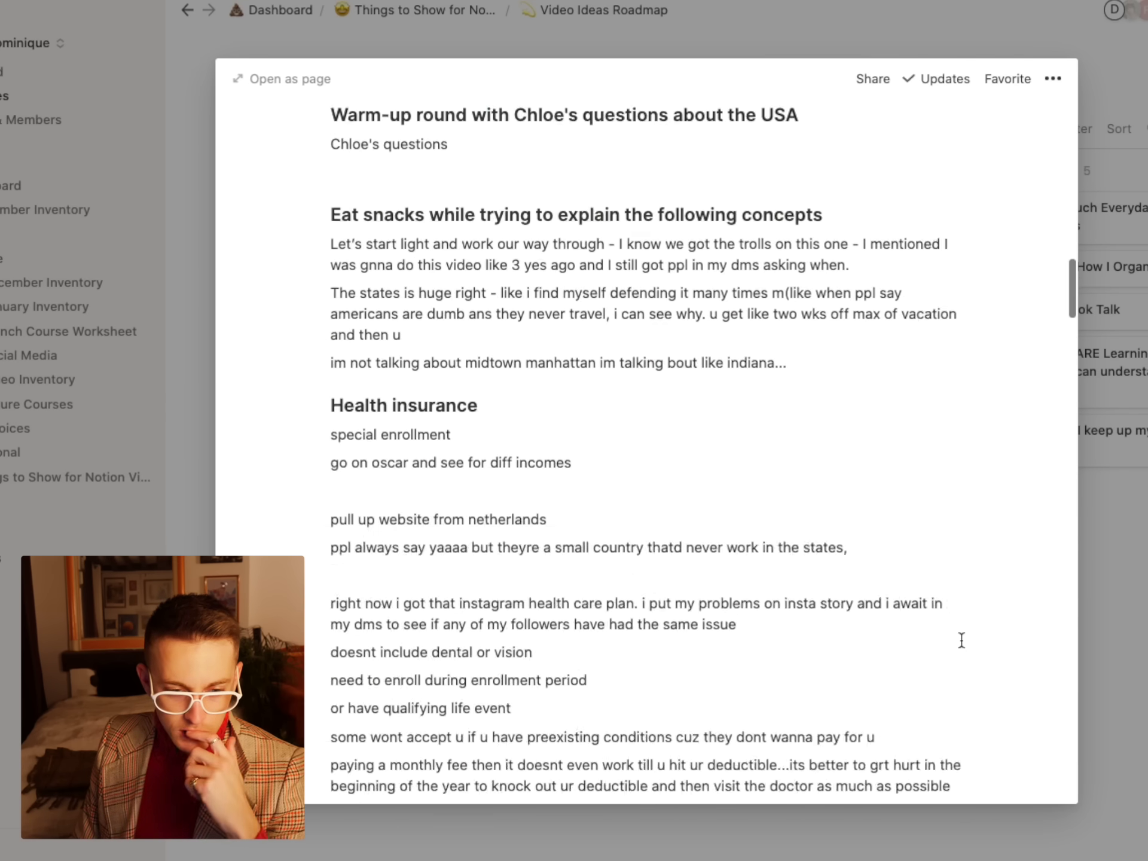
scroll(962, 640, down, 15)
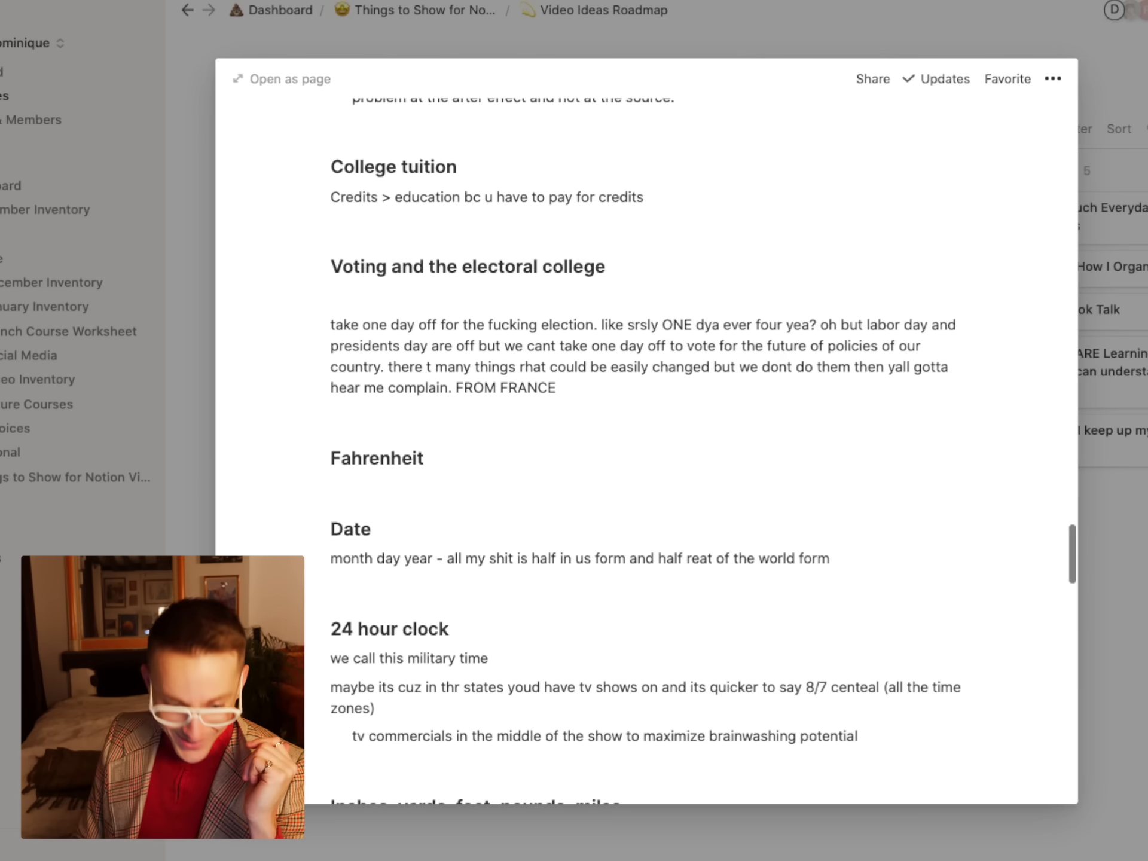
click(1111, 616)
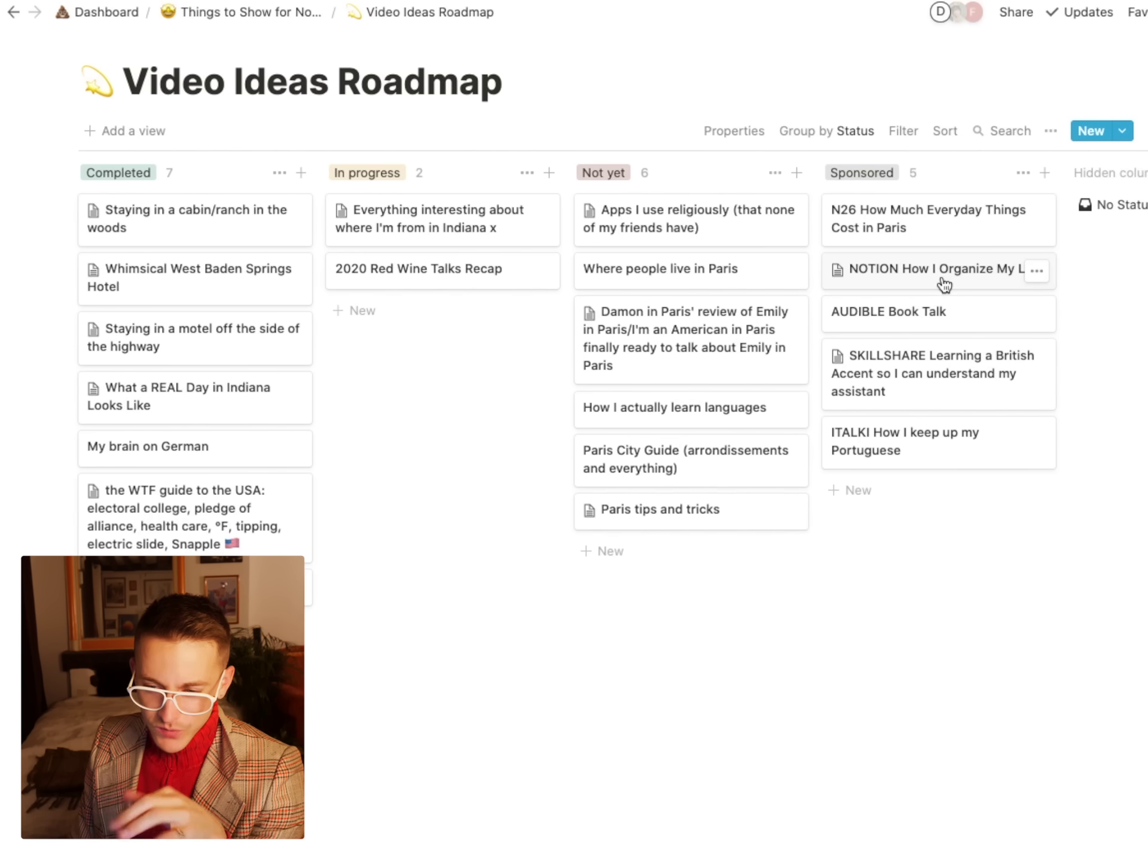
Step: Move the NOTION How I Organize My Life card to In progress and the Everything interesting about where I'm from in Indiana card to Completed
drag(853, 277, 424, 312)
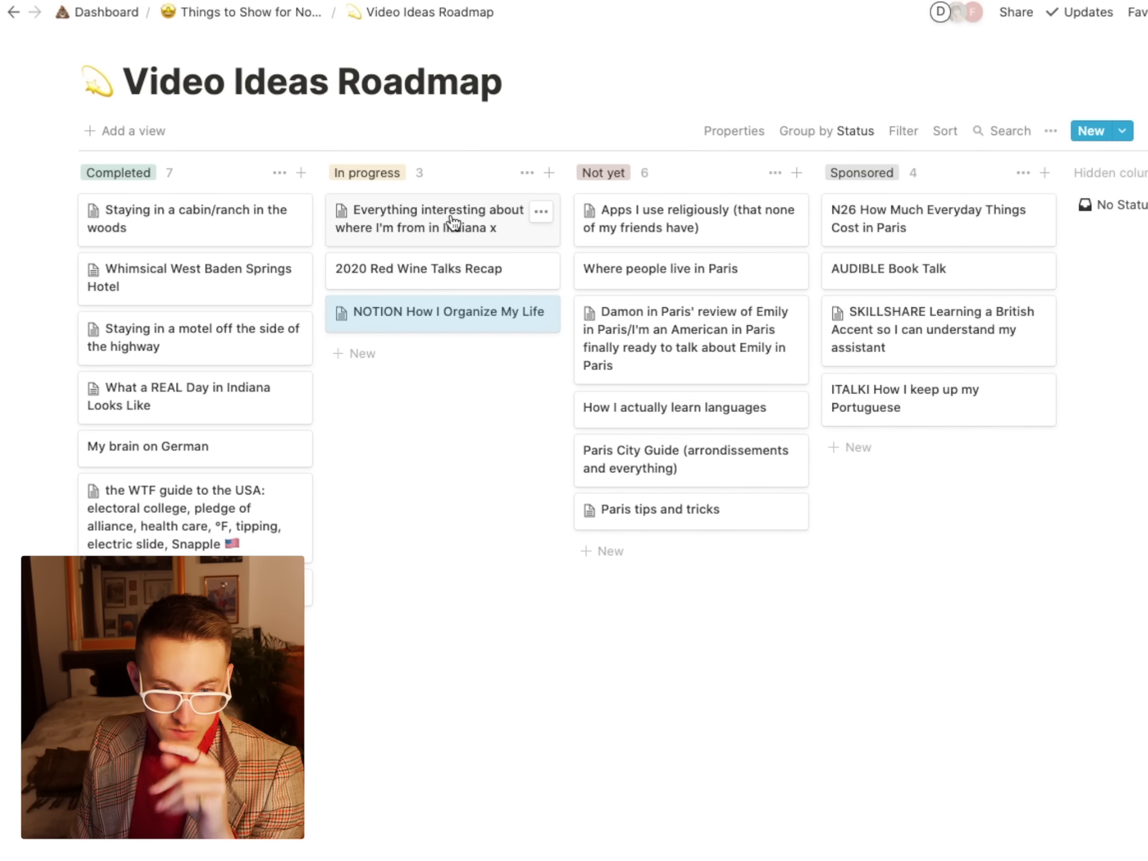
drag(474, 221, 223, 208)
Step: Open the Video Inventory page and bring its table of videos into view
click(95, 382)
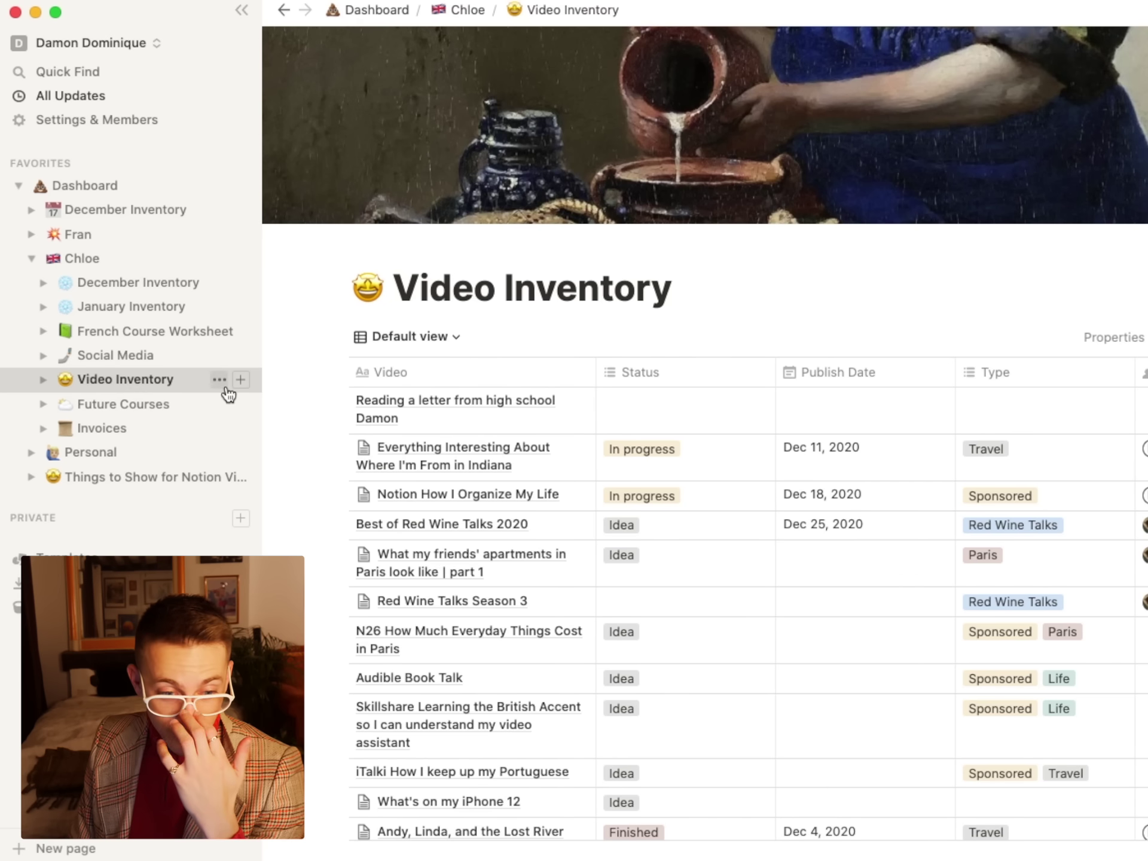
scroll(712, 415, down, 3)
click(712, 419)
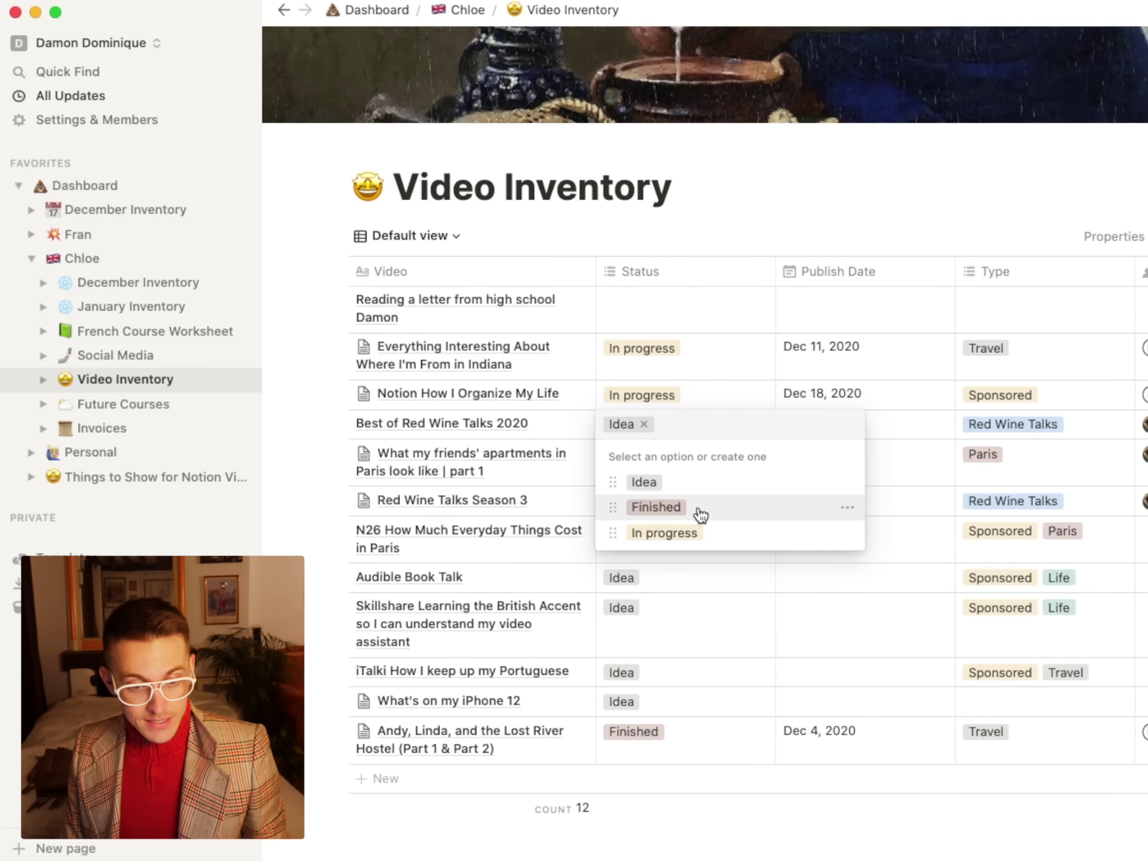
text(Finished)
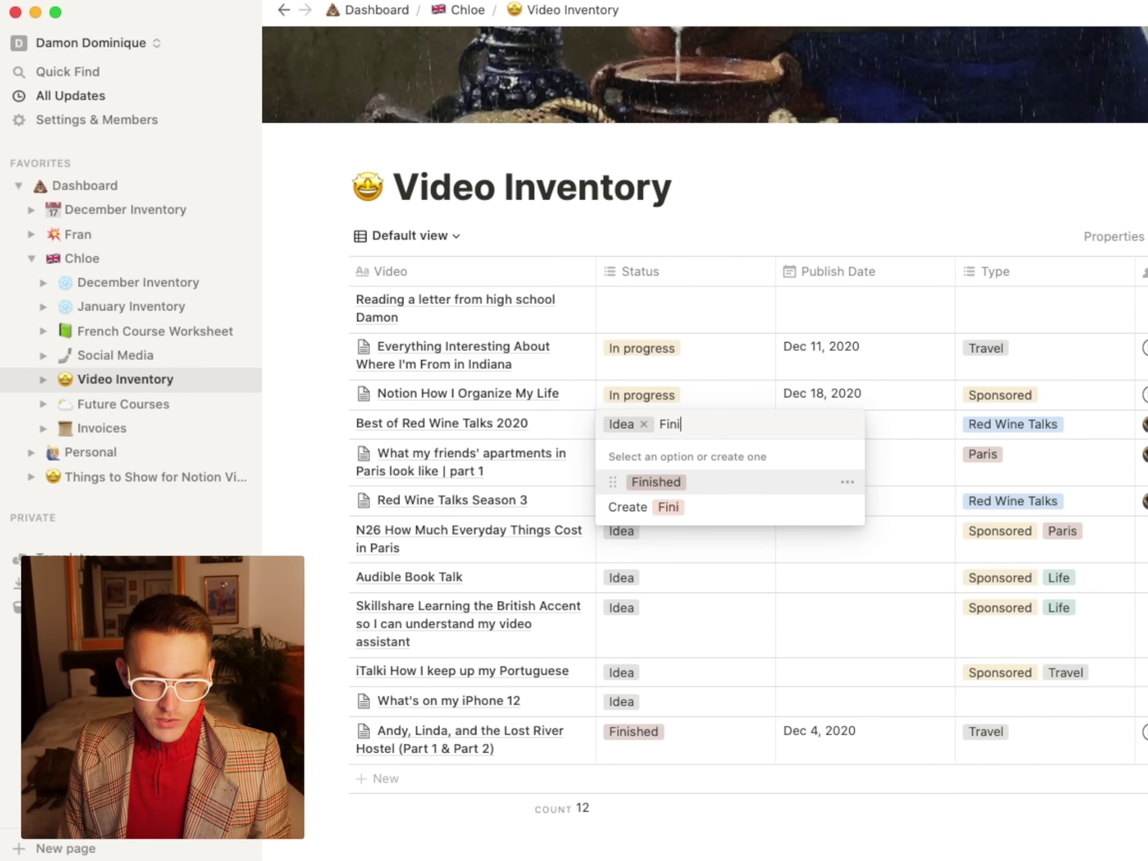
key(BackSpace)
key(BackSpace)
key(BackSpace)
key(BackSpace)
key(BackSpace)
key(BackSpace)
key(BackSpace)
key(BackSpace)
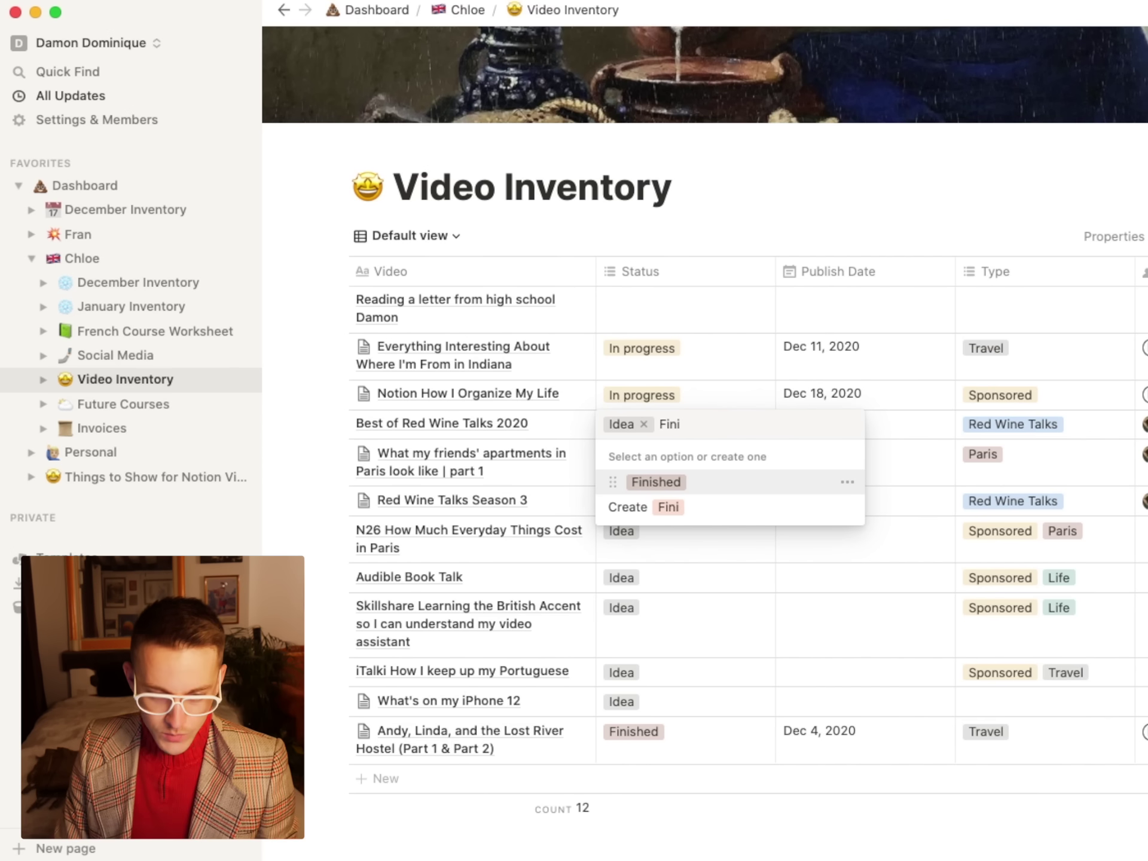
key(Escape)
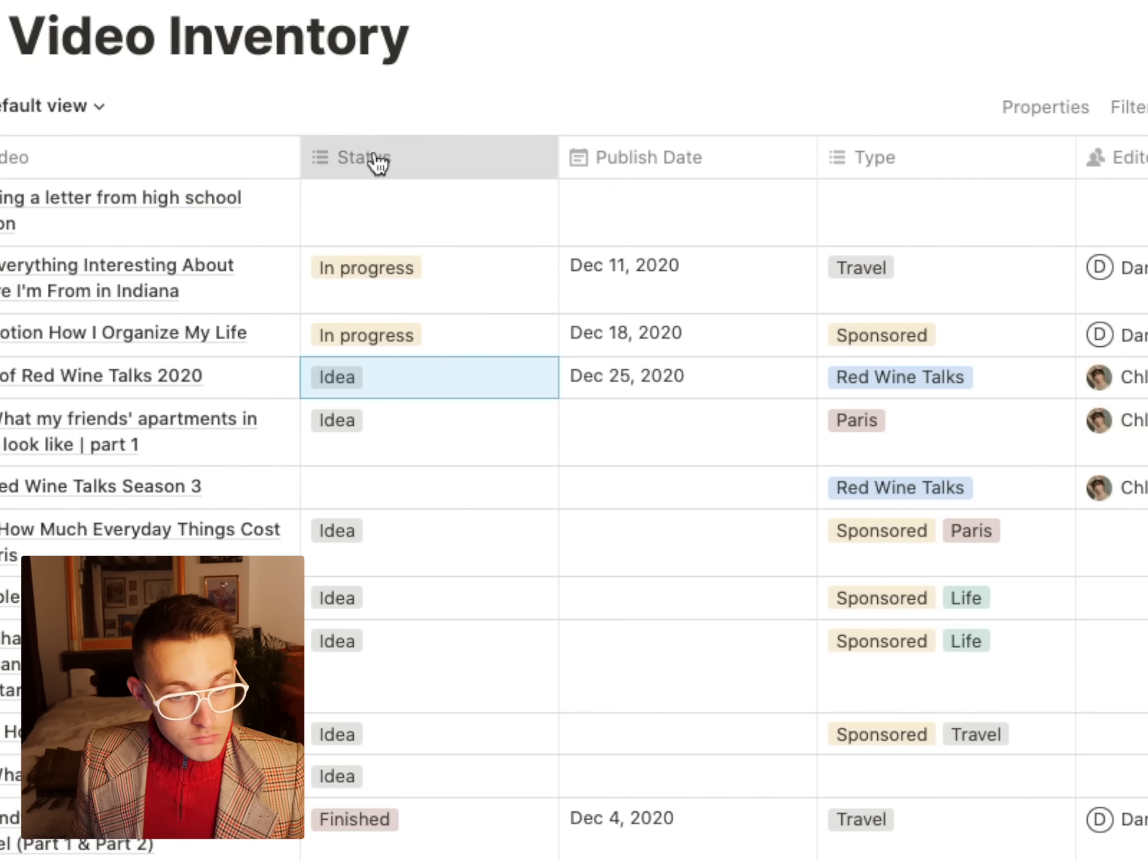
Step: Examine the Video Inventory table's columns, from Status and Publish Date to Type, Editor and Send for Approval
click(373, 160)
mouse_move(350, 297)
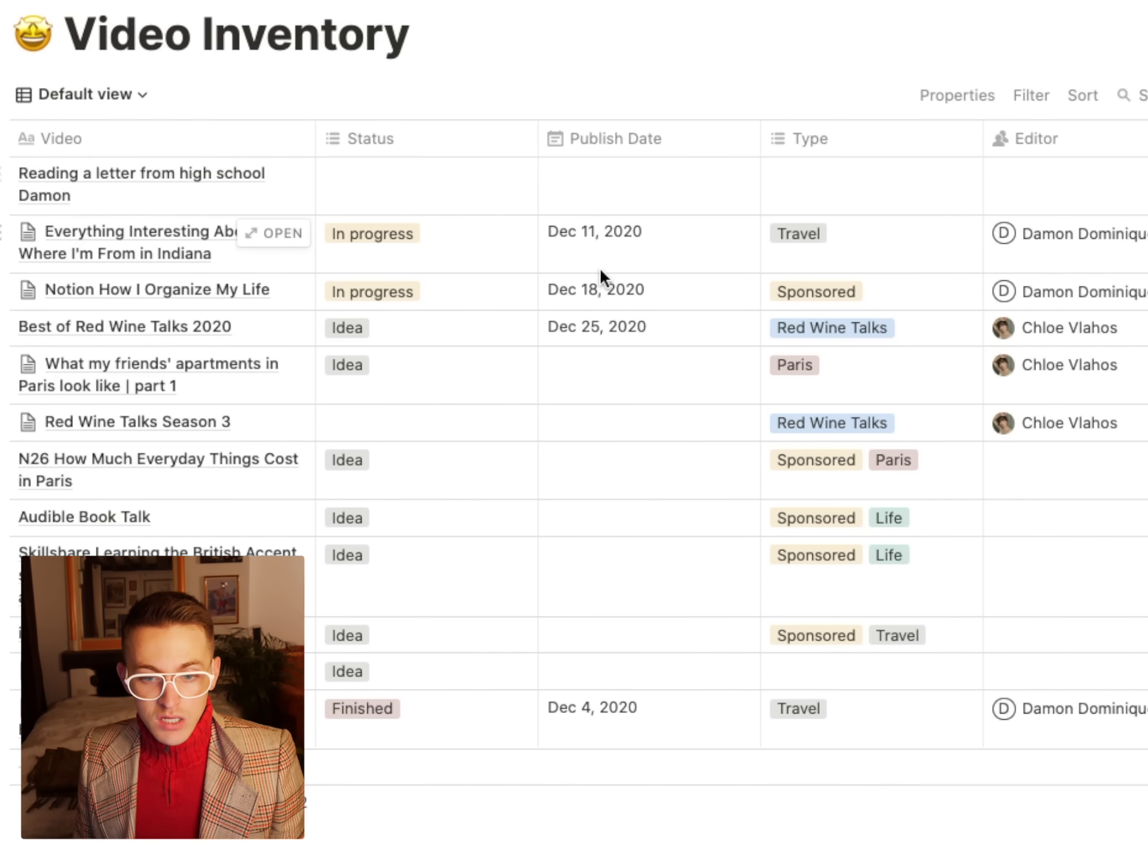
scroll(647, 278, up, 1)
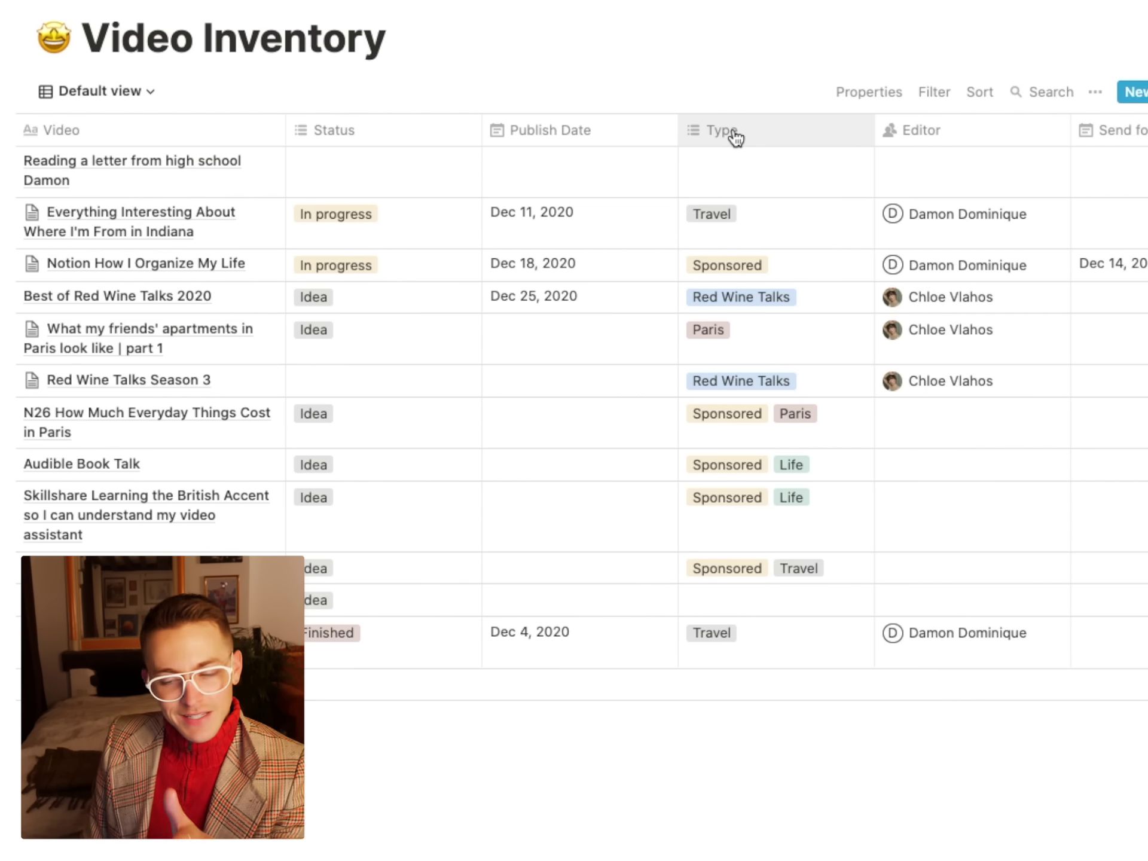
scroll(734, 137, up, 1)
scroll(734, 137, right, 5)
scroll(525, 235, left, 6)
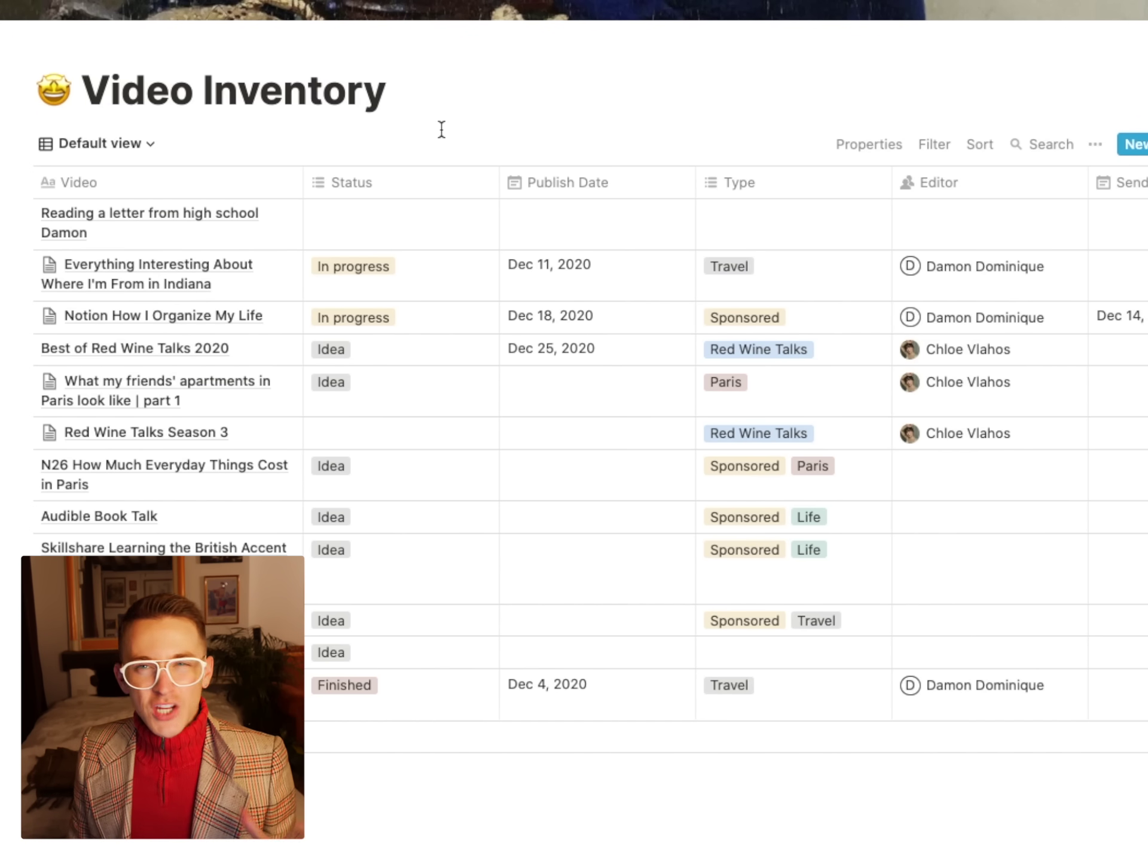
Step: Set the Status to Idea and the Type to Life for the video about reading a letter from high school
click(425, 227)
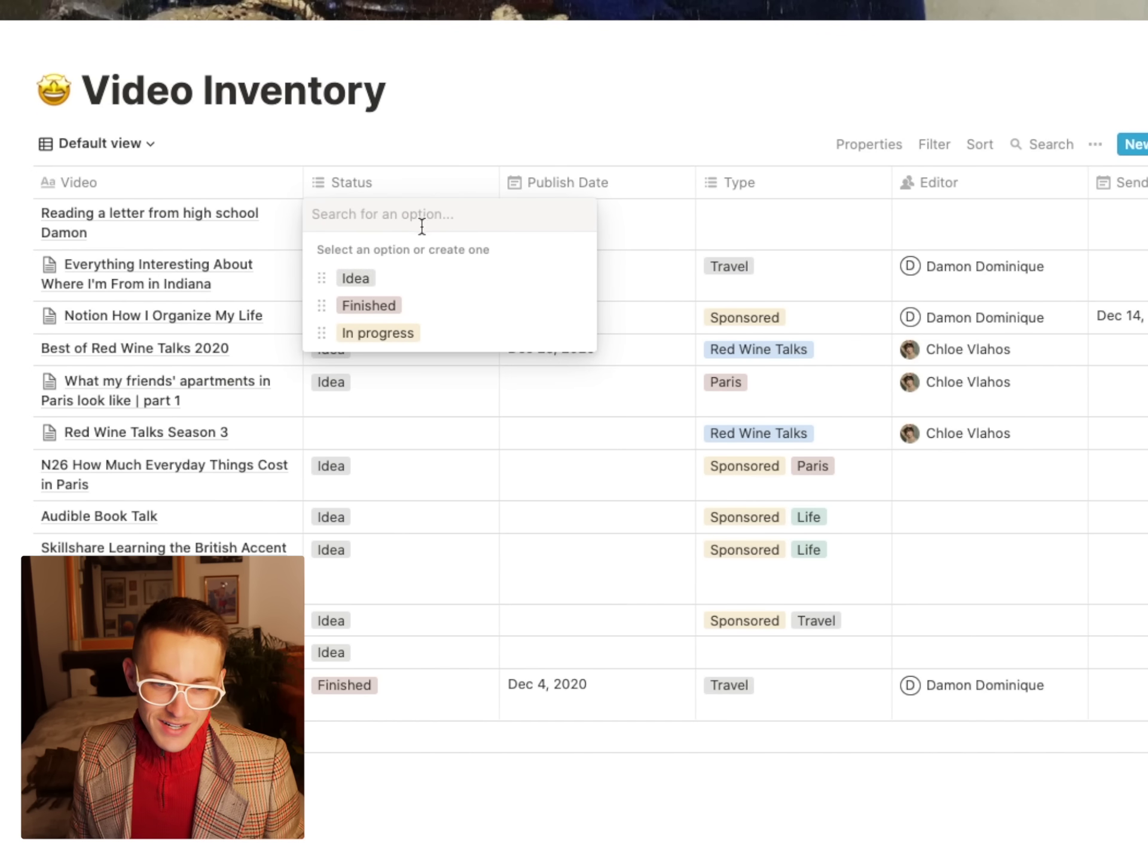
click(356, 279)
click(436, 155)
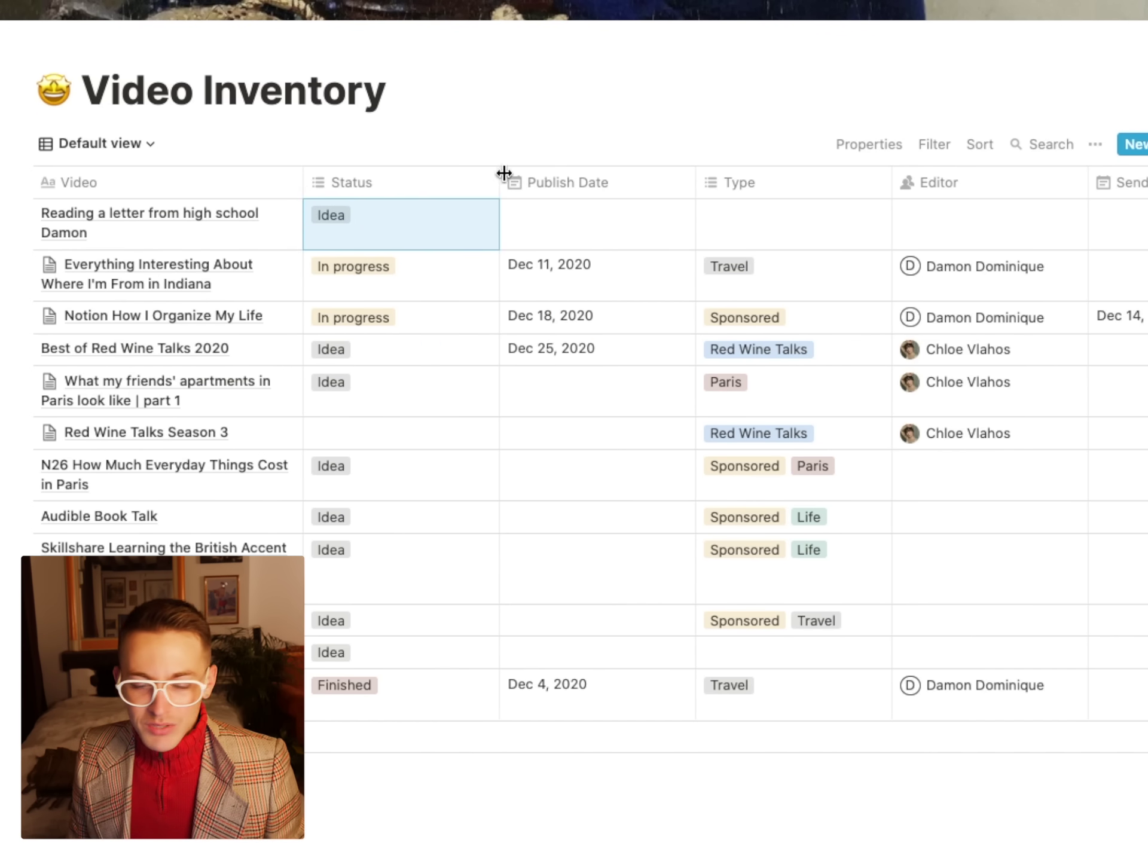
click(769, 217)
click(755, 421)
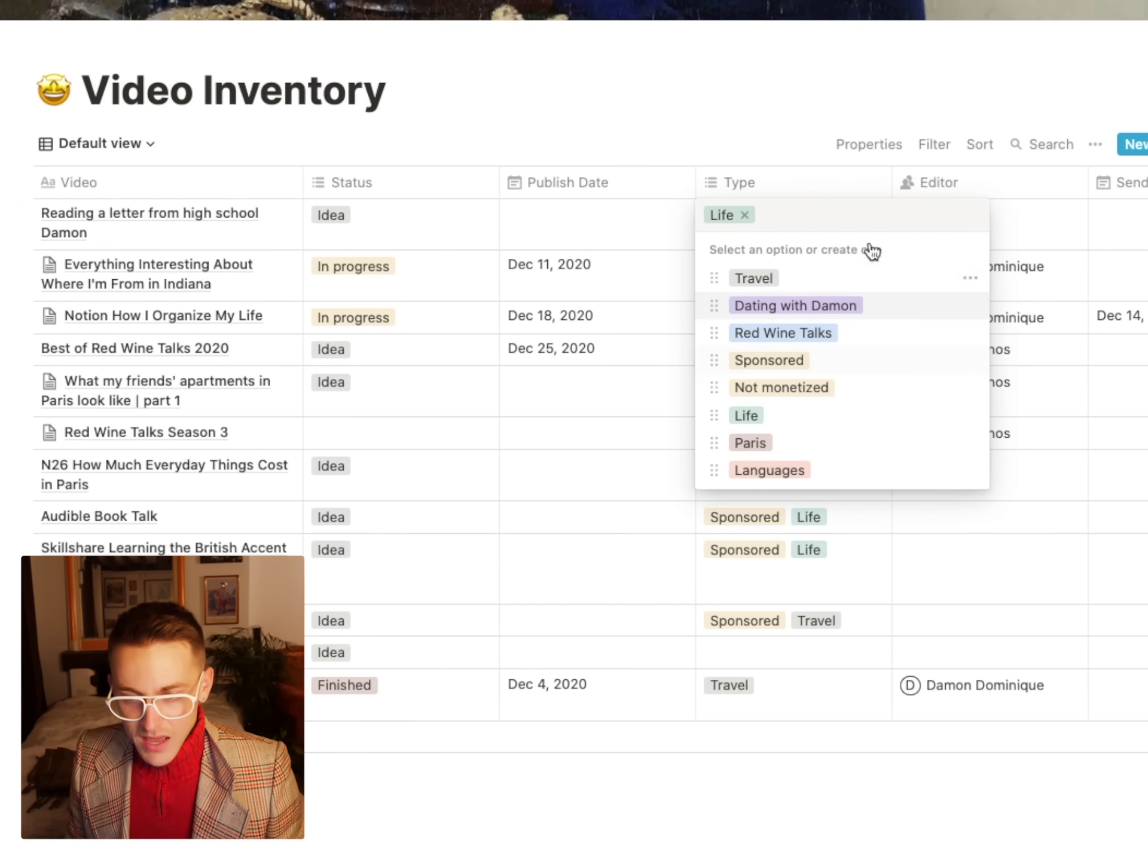
Step: Assign the workspace owner as Editor of the video about reading a letter from high school
click(971, 233)
click(973, 231)
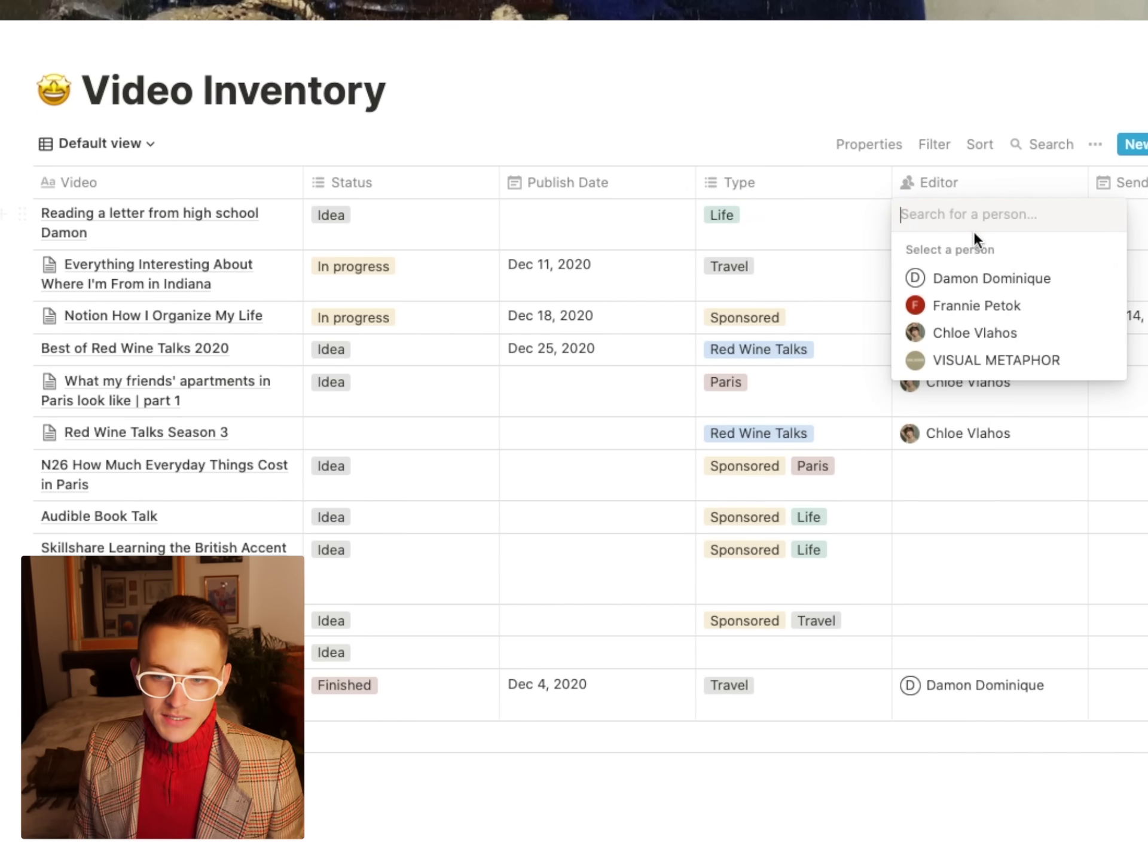
click(978, 278)
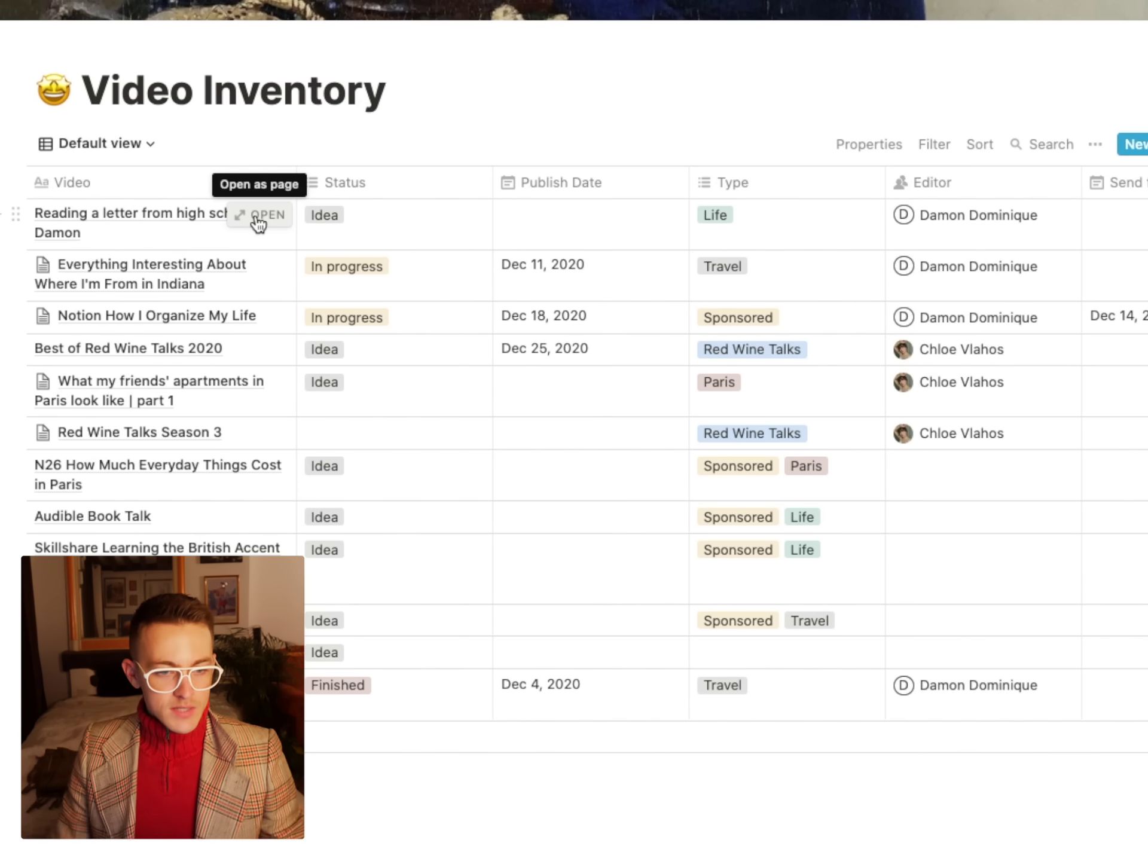
Step: Open the page of the high school letter video, apply the Video Template to it and review the template's sections
click(257, 217)
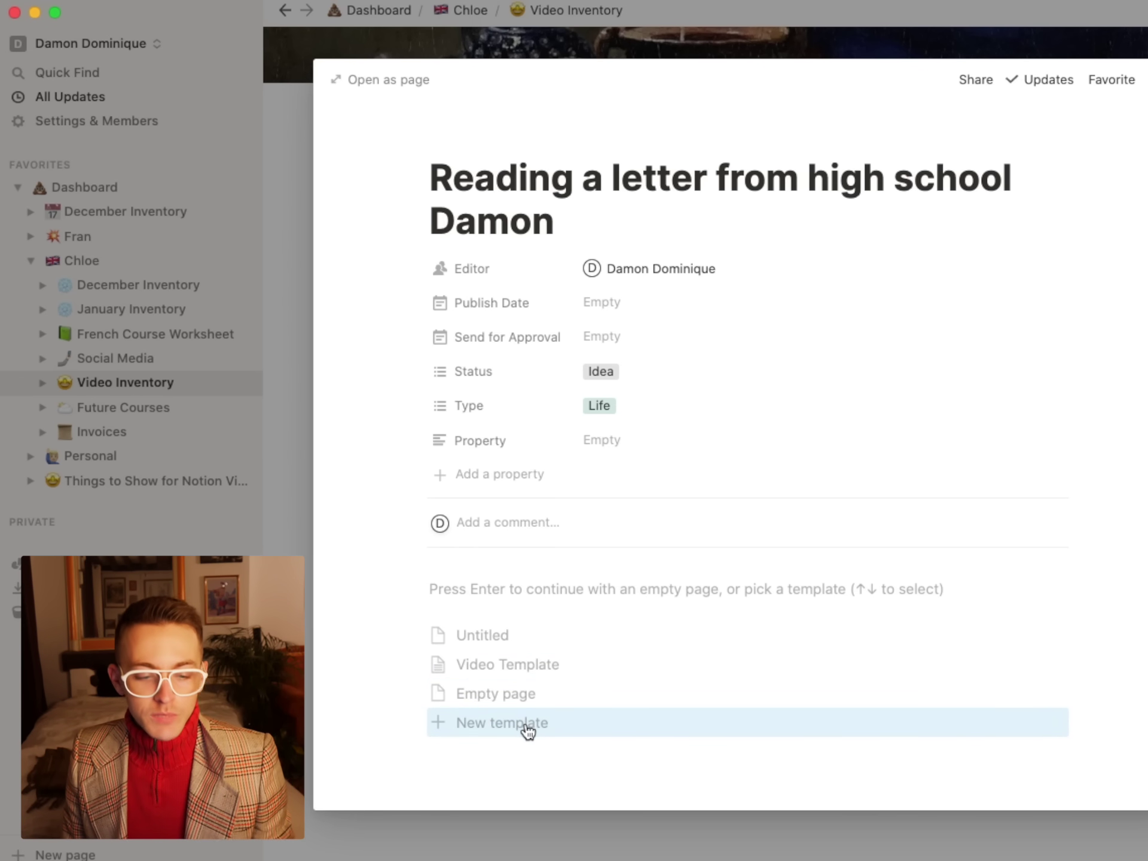
click(528, 680)
scroll(533, 651, down, 5)
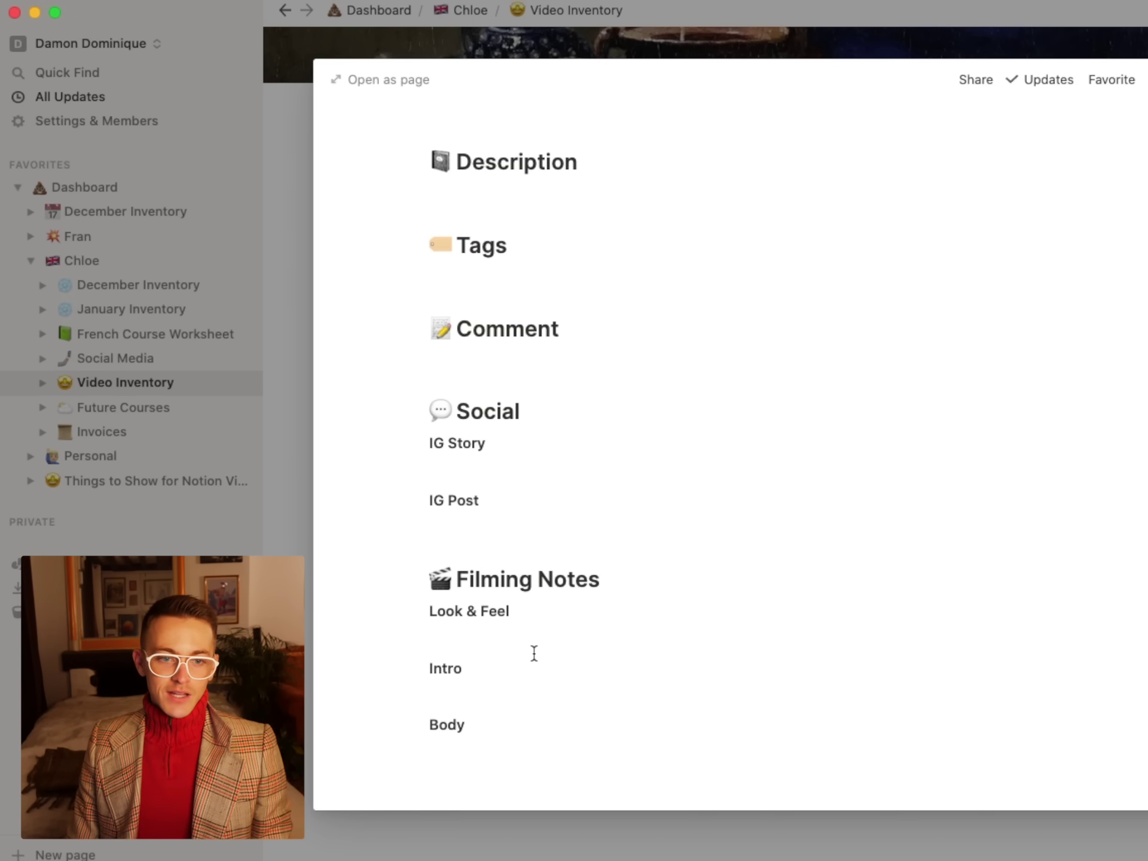
scroll(534, 652, up, 10)
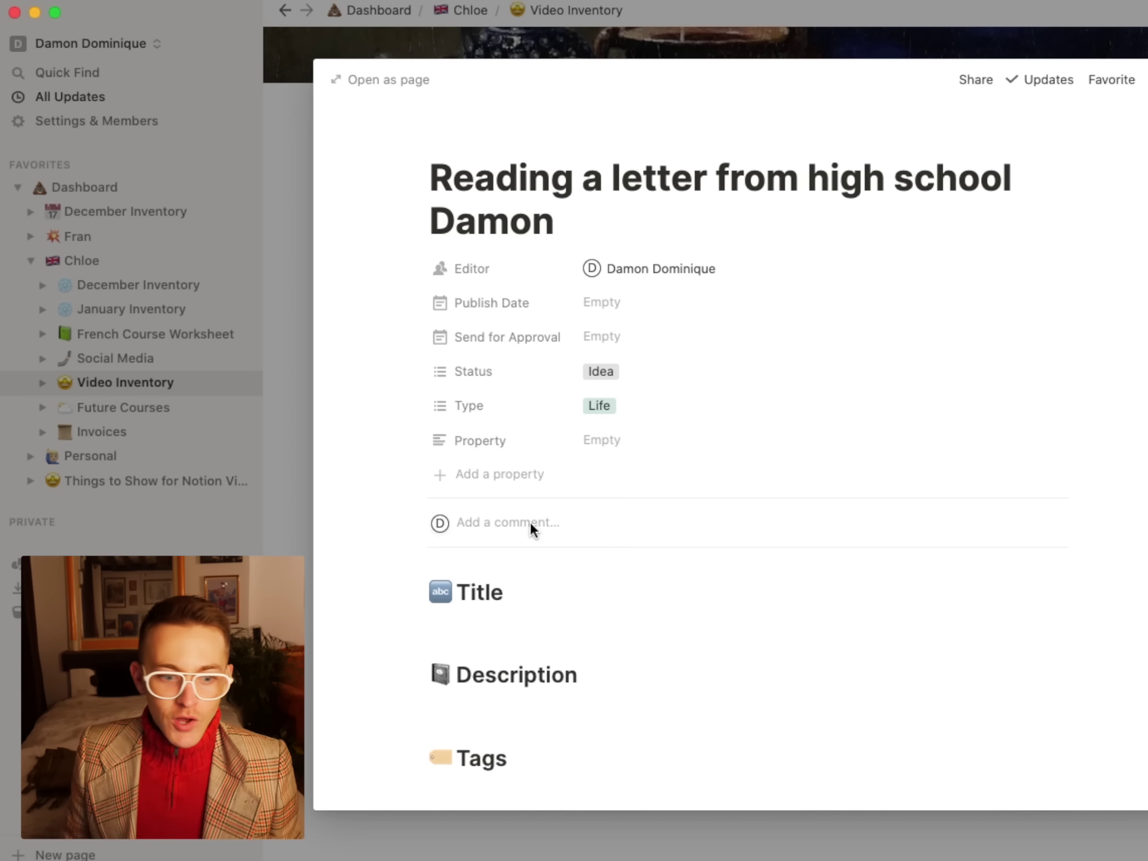
Step: Write a comment on the high school letter page that mentions the teammate and says "IDK what happened. My dog ate the letter."
click(530, 521)
text(@c)
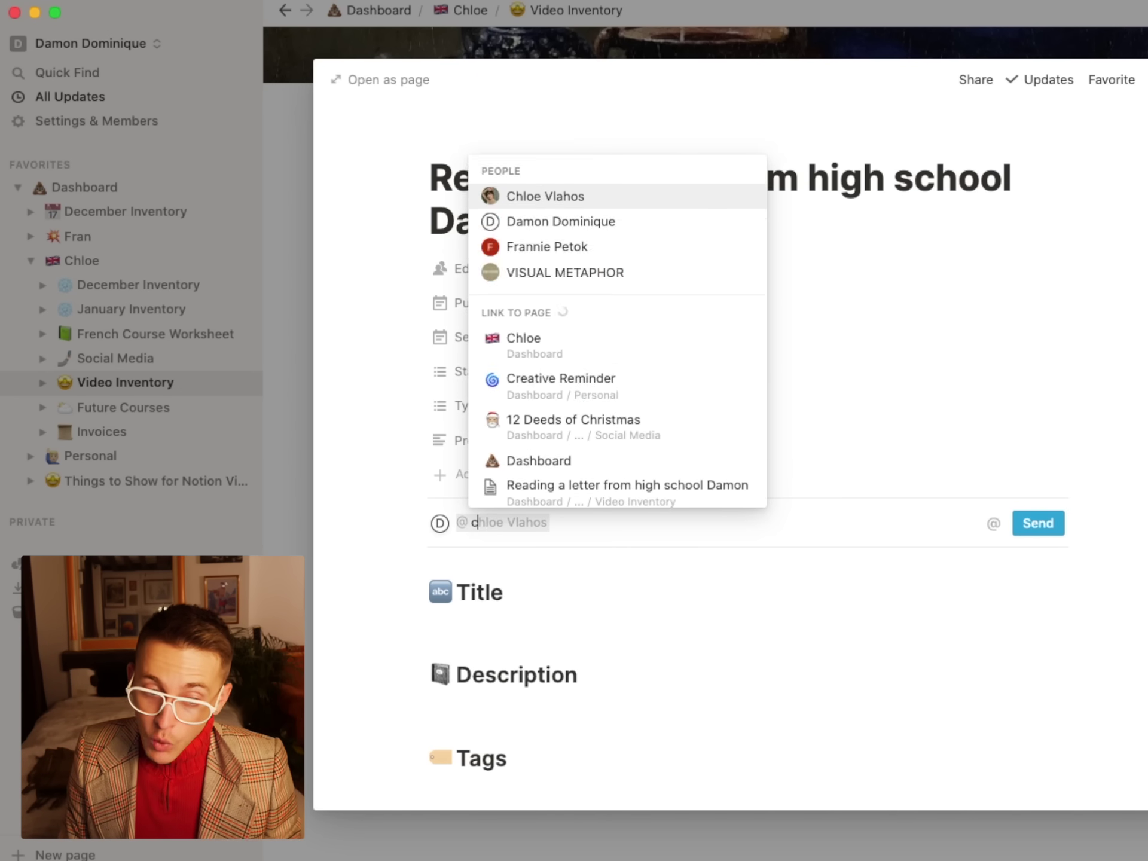
text(hloe)
key(Return)
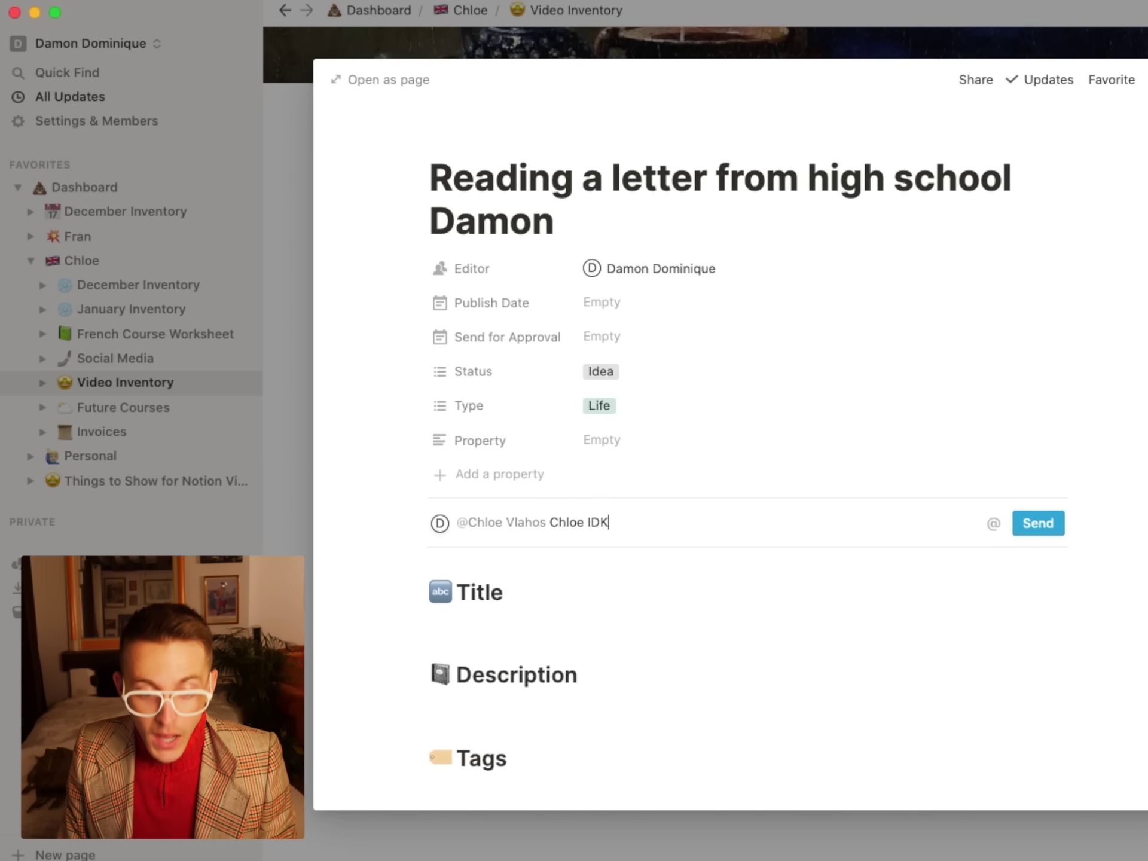
text(happened. My )
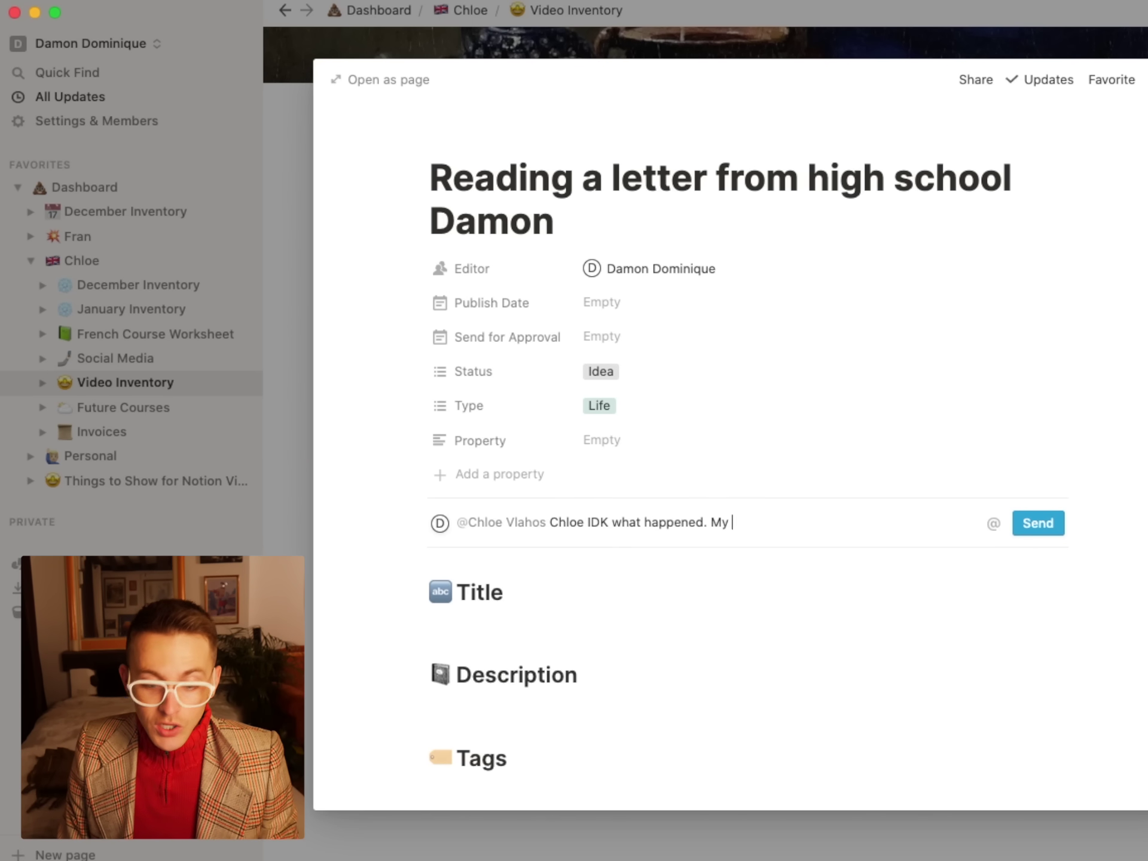
text(dog ate th)
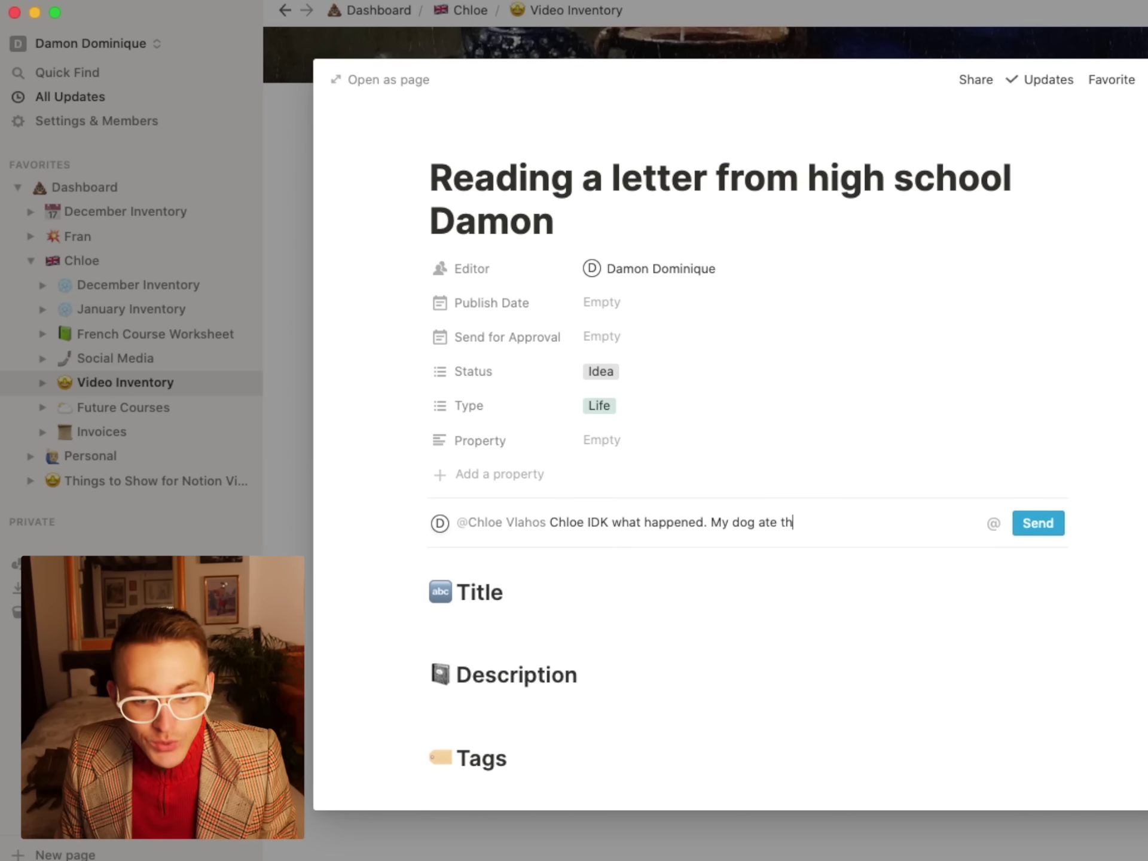
text(e letter.)
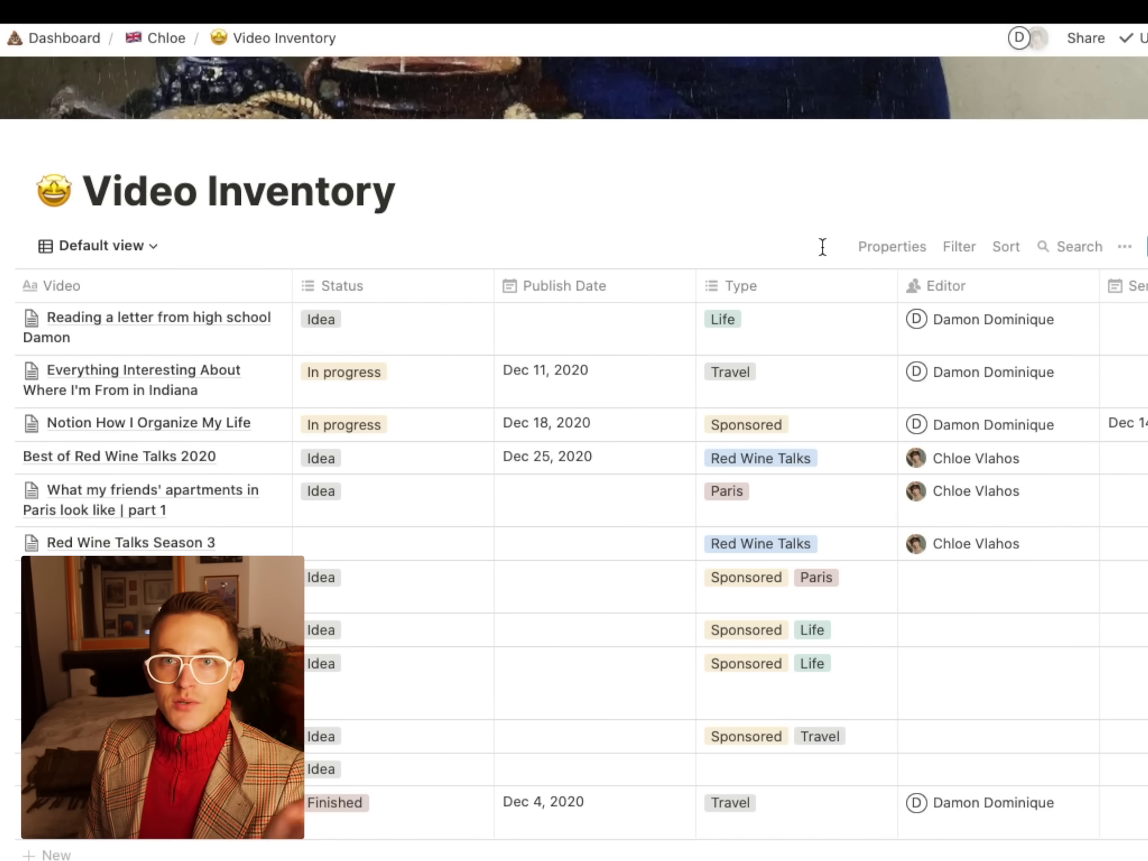
Step: Filter the Video Inventory's default view to videos whose Status contains In progress
click(959, 248)
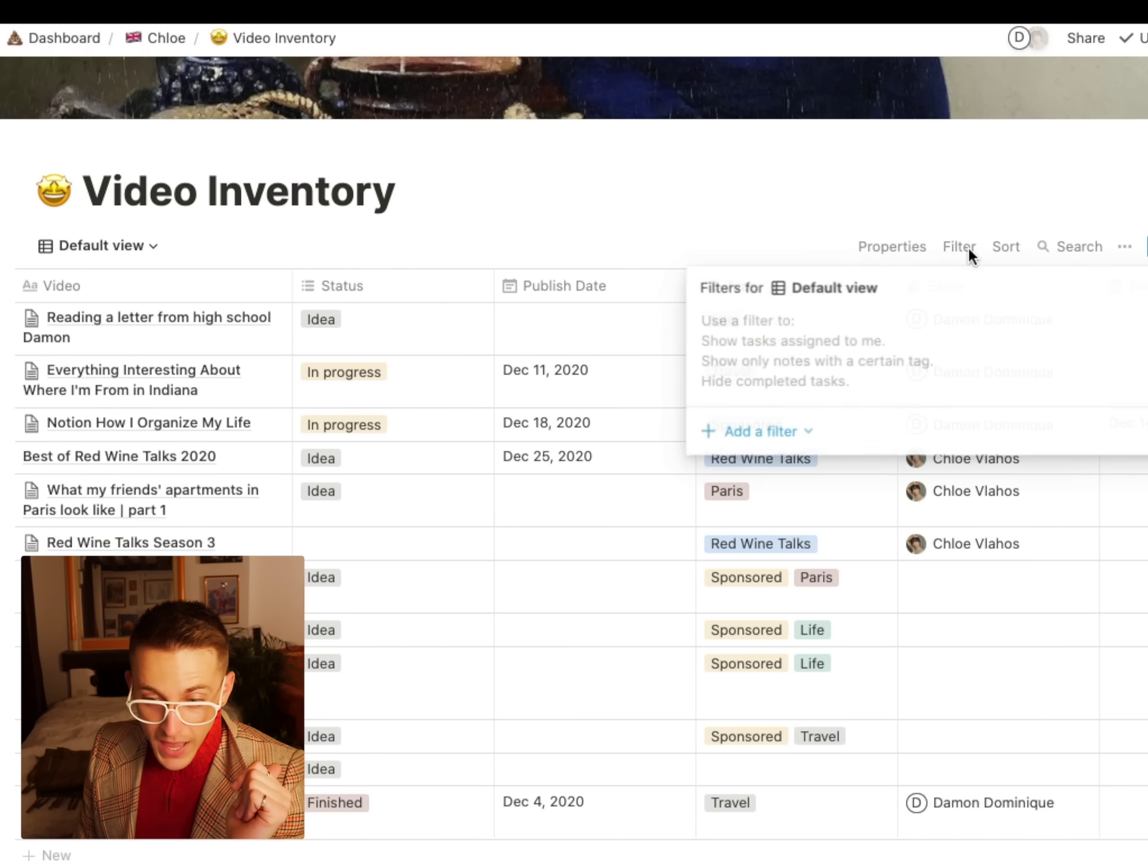
click(779, 433)
click(774, 469)
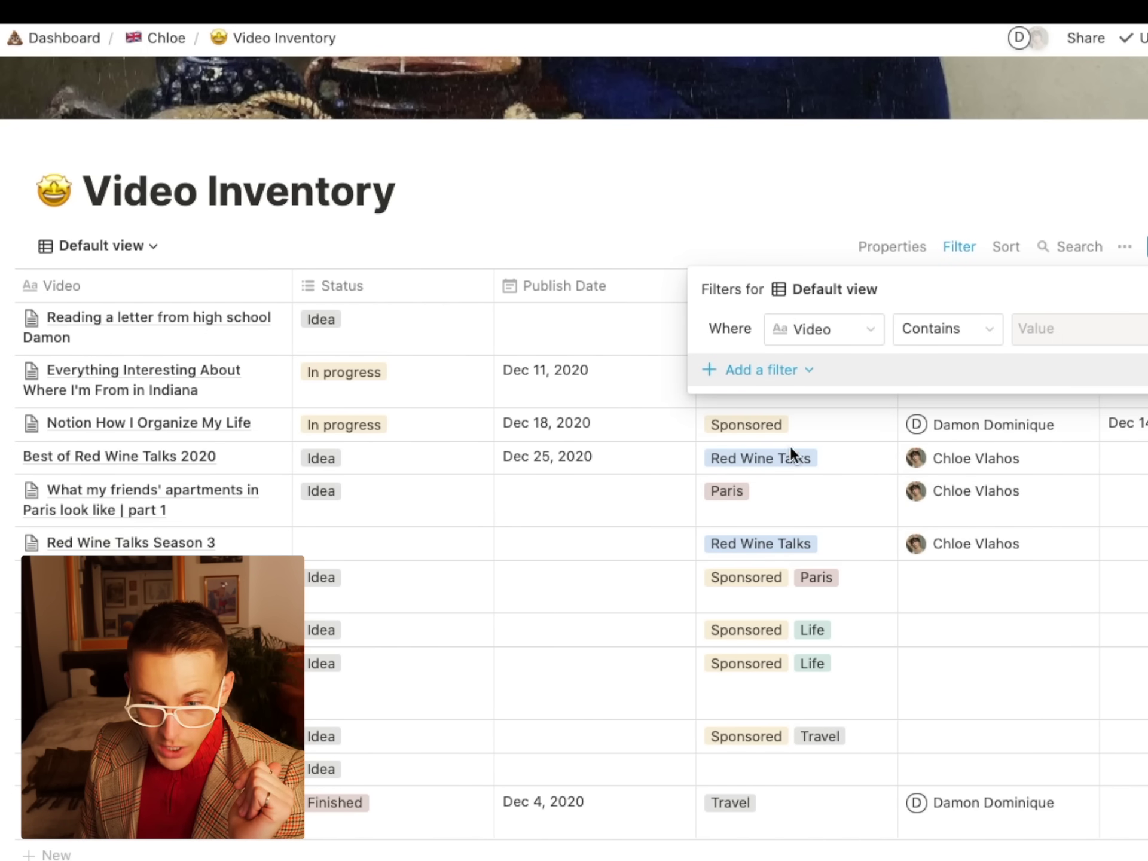
click(836, 330)
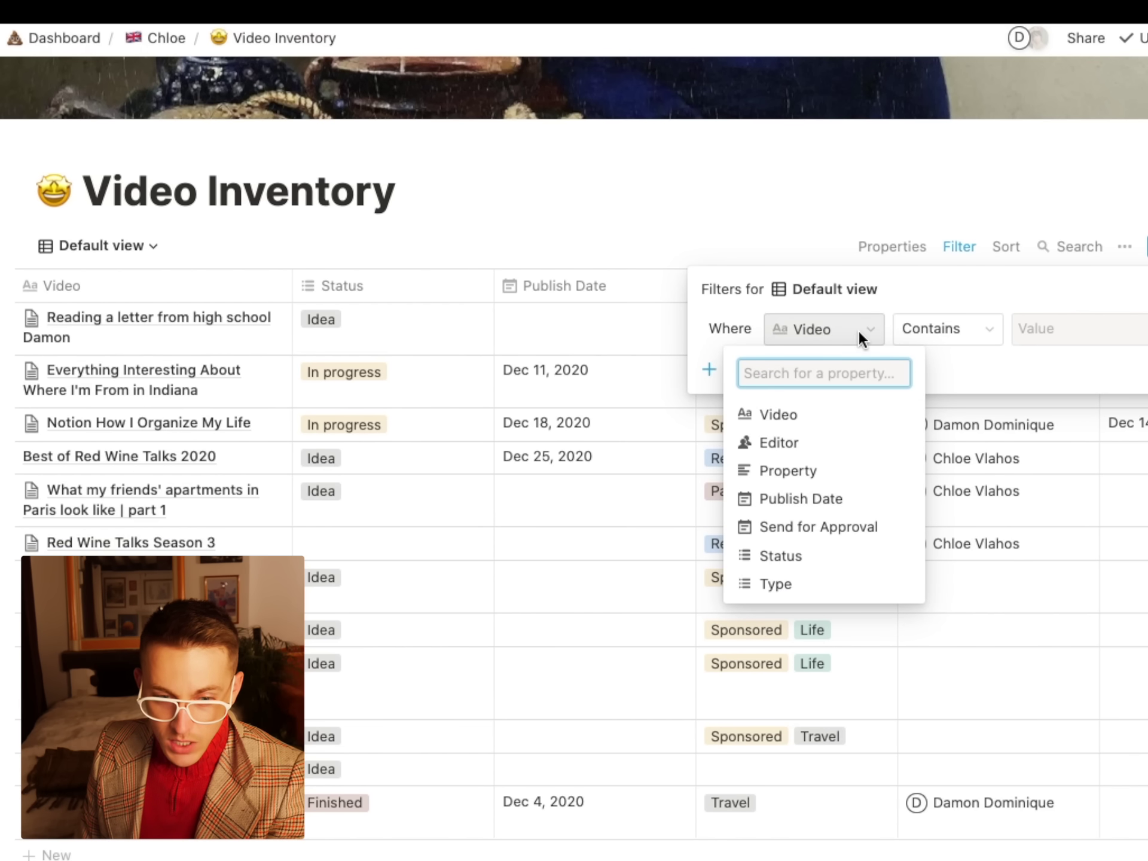
click(820, 566)
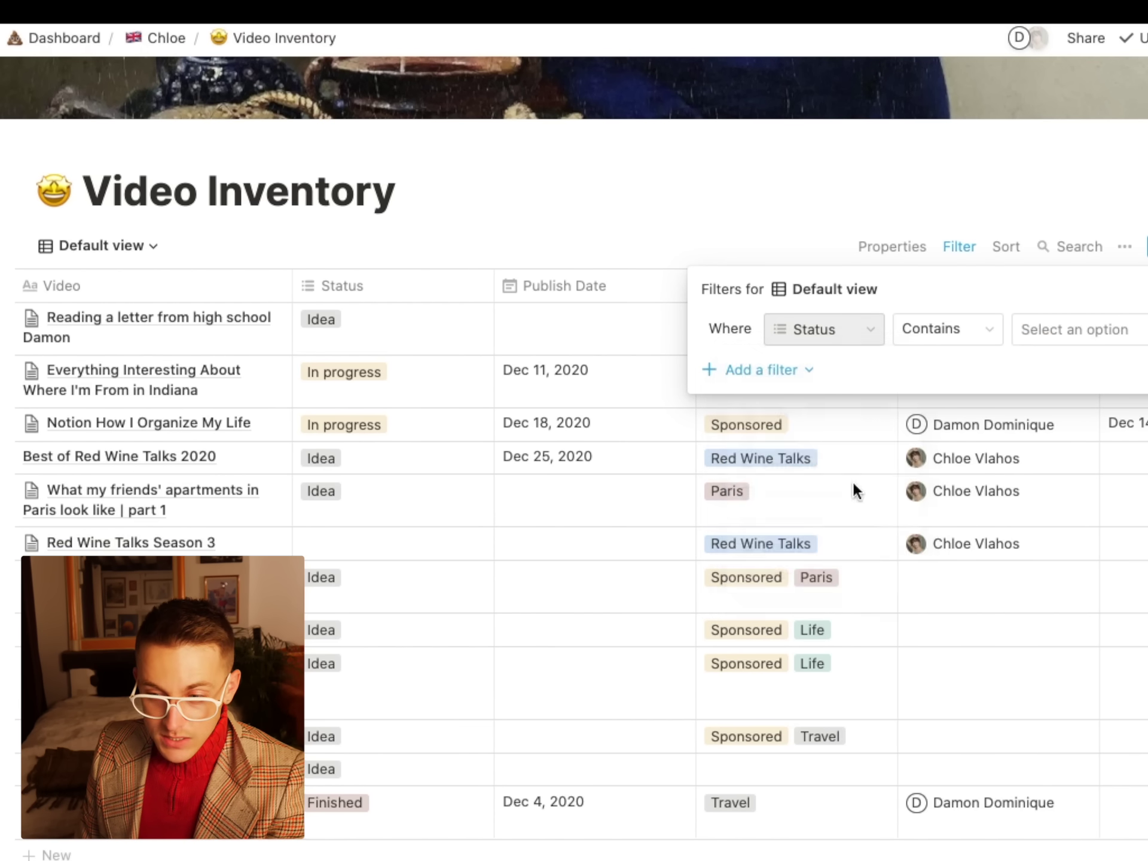
click(1061, 338)
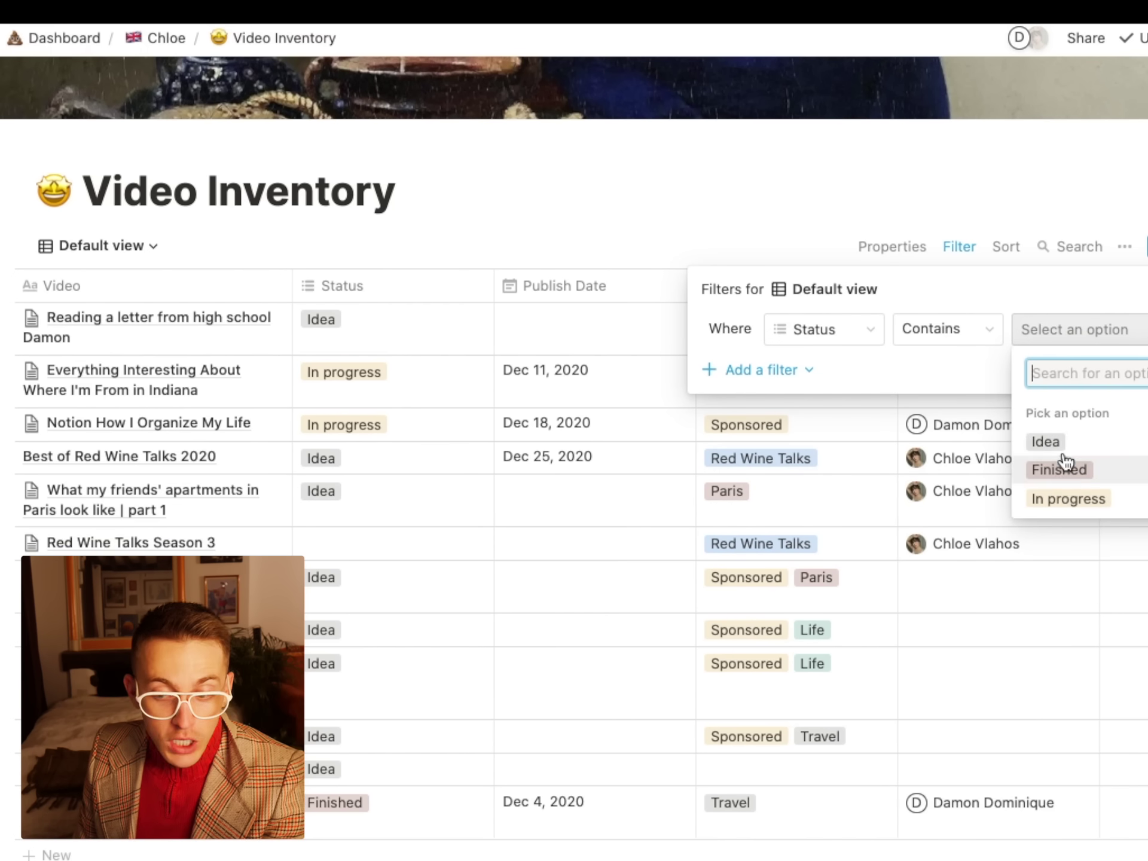
click(1067, 498)
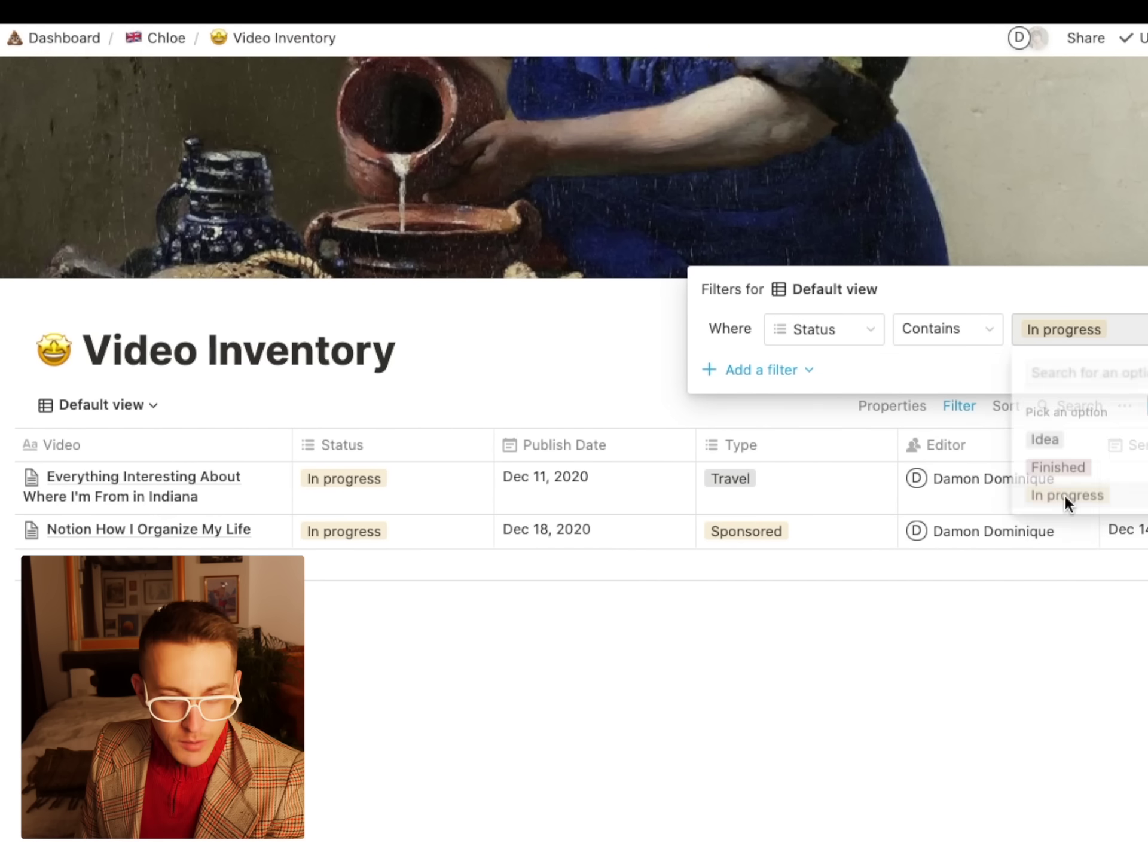
click(605, 364)
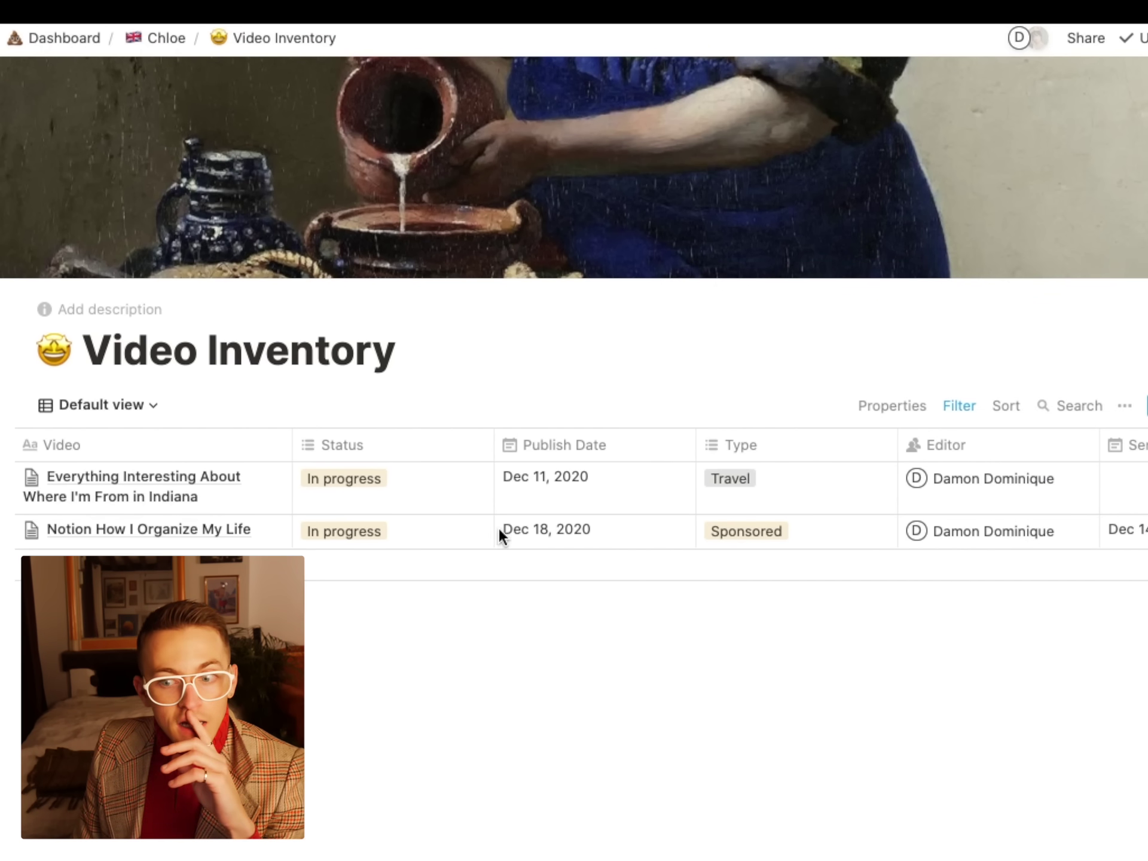